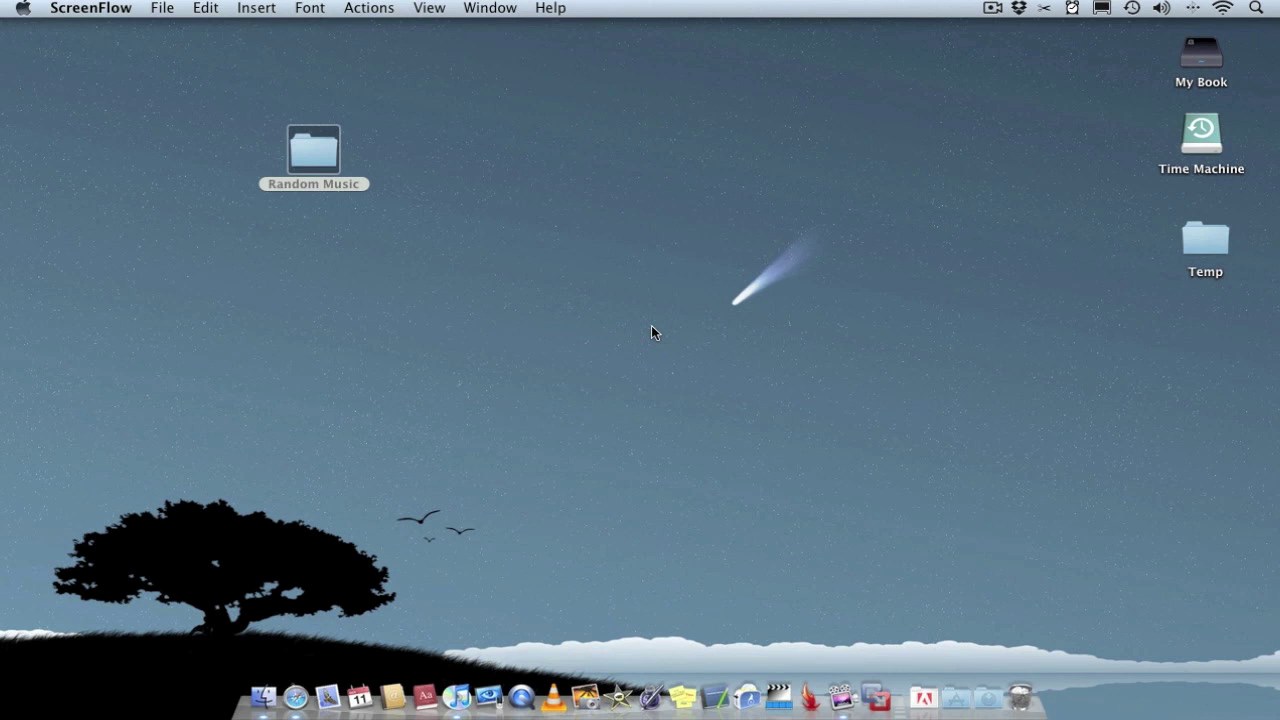
Launch MacMP3Gain from Quicksilver by searching 'mpsmp3gai'.
key("ctrl+space")
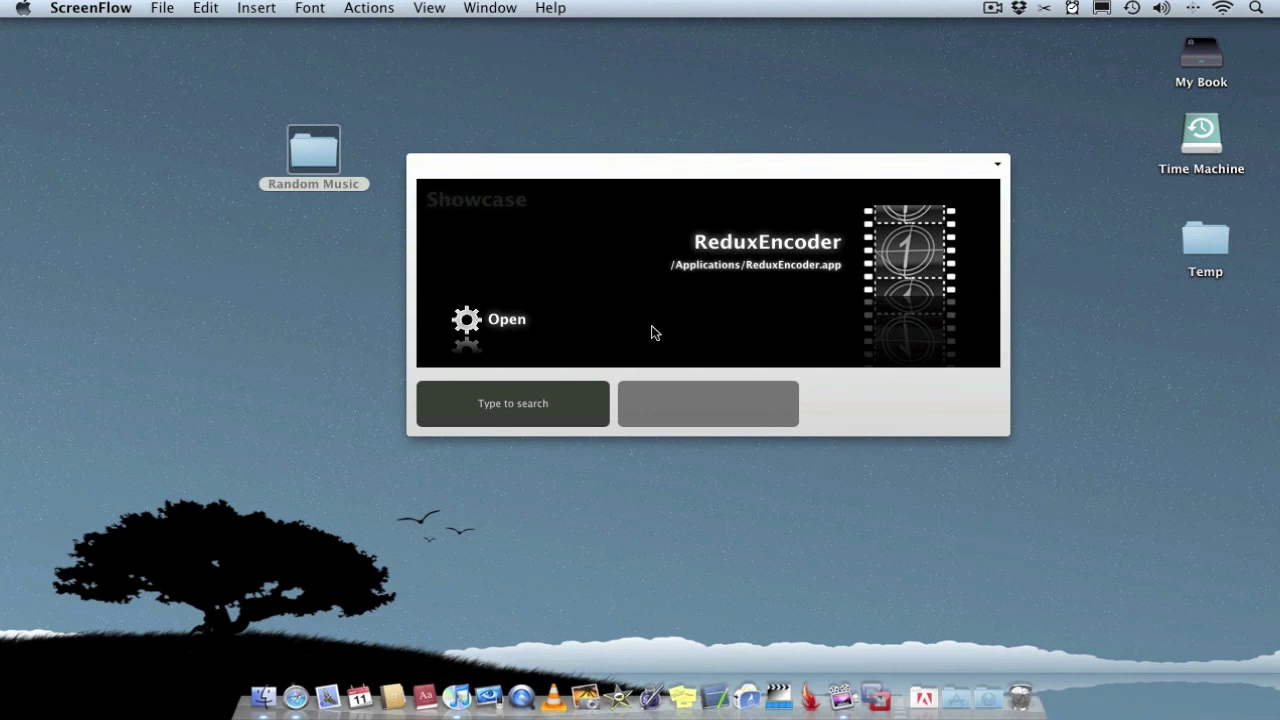
type("mps")
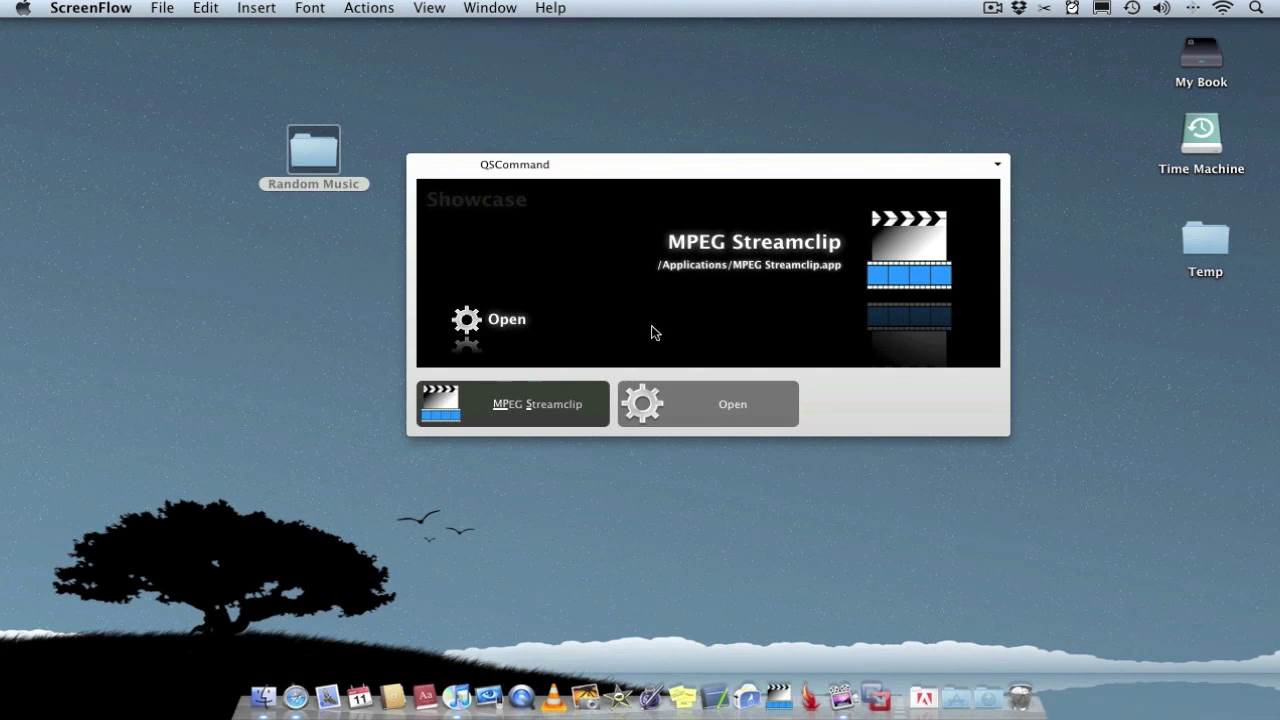
type("mp3")
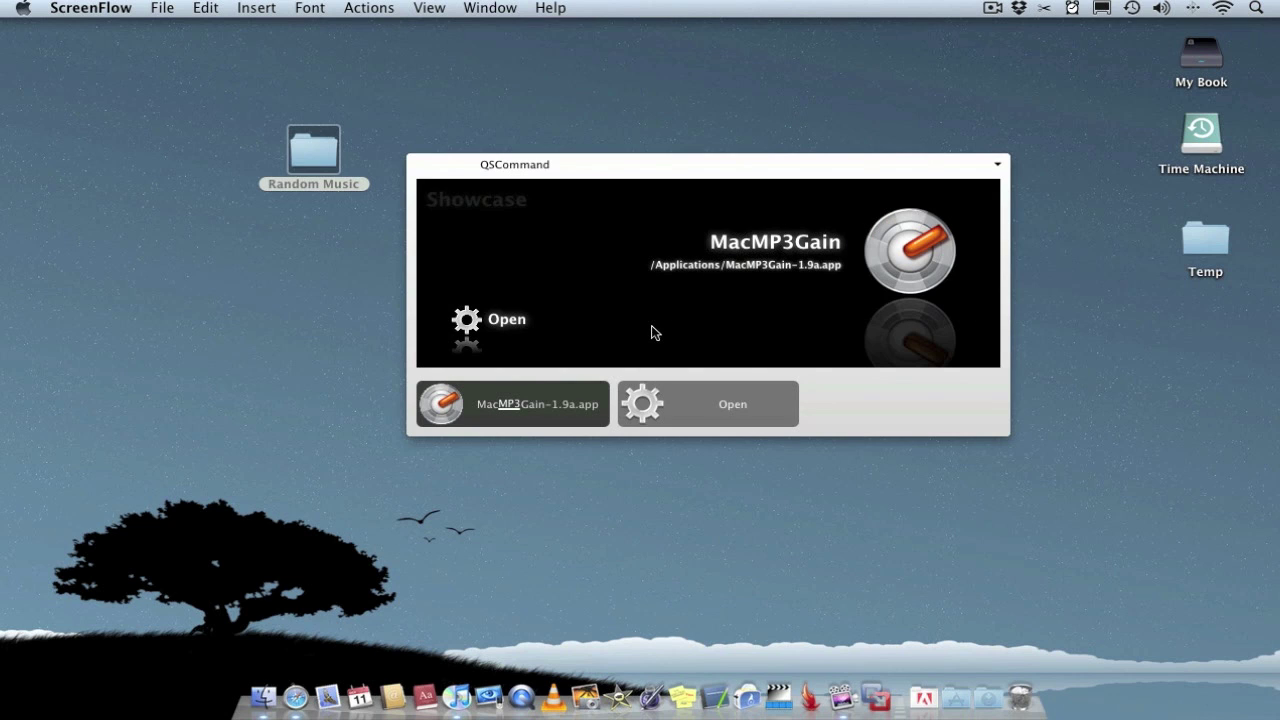
type("gai")
key("Return")
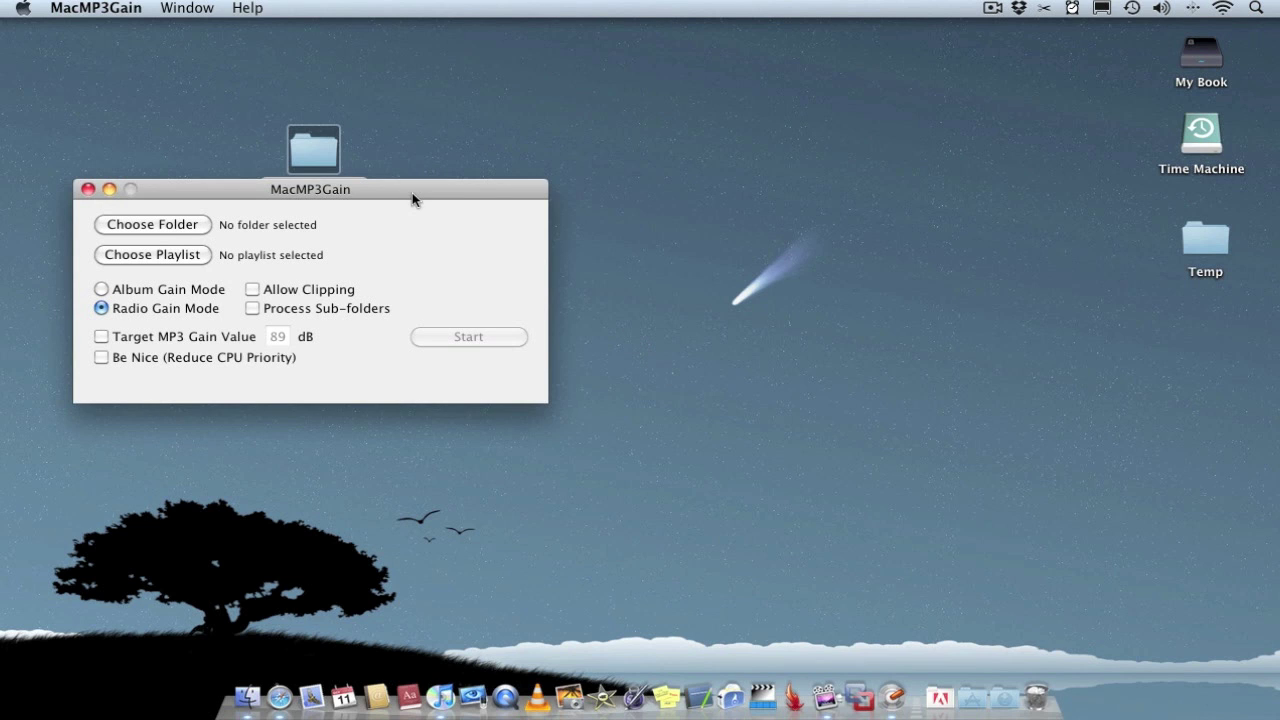
Drag the MacMP3Gain window right, off the desktop's Random Music folder.
left_click_drag(400, 194, 719, 222)
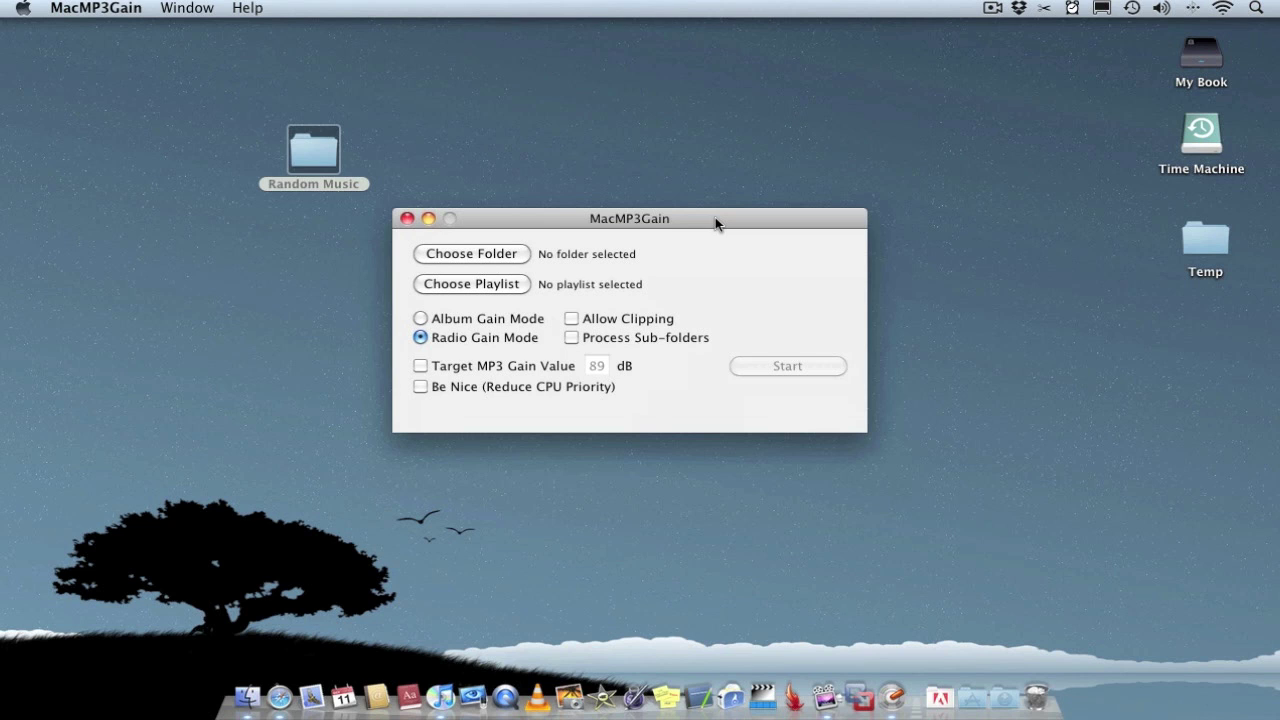
Move MacMP3Gain further right and open Random Music to show tracks 01–12.
left_click_drag(666, 220, 790, 207)
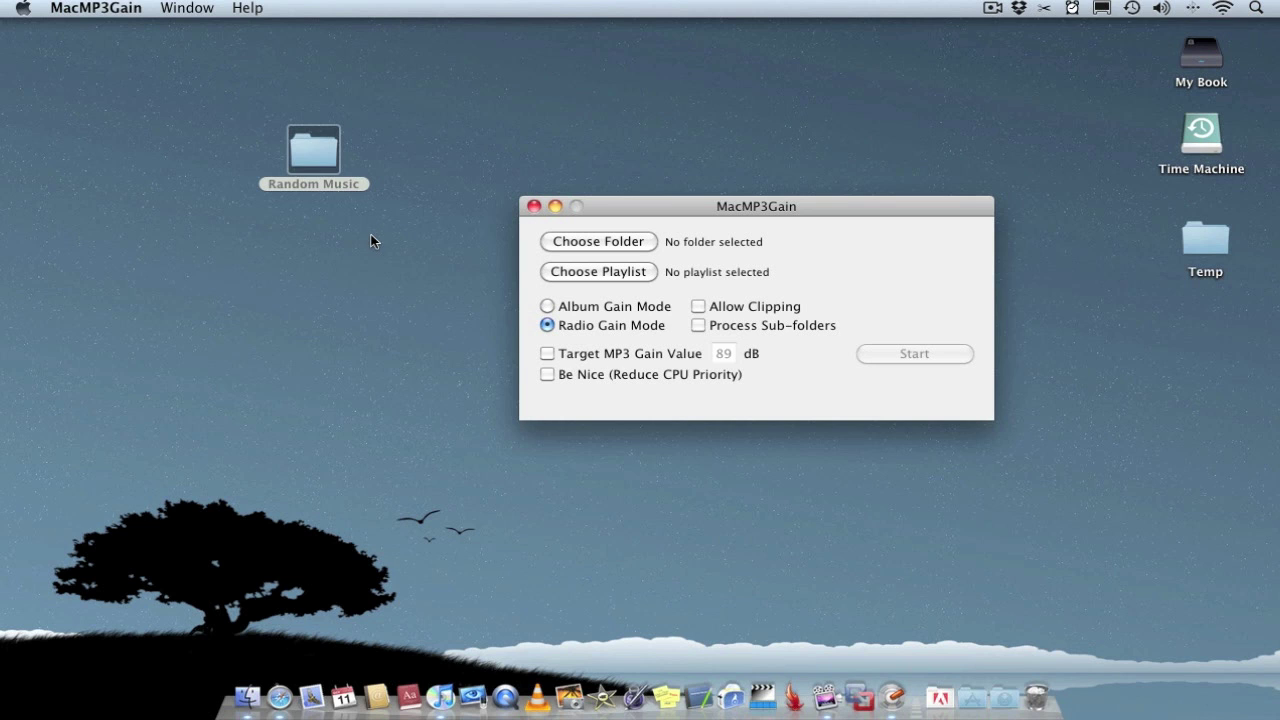
double_click(325, 154)
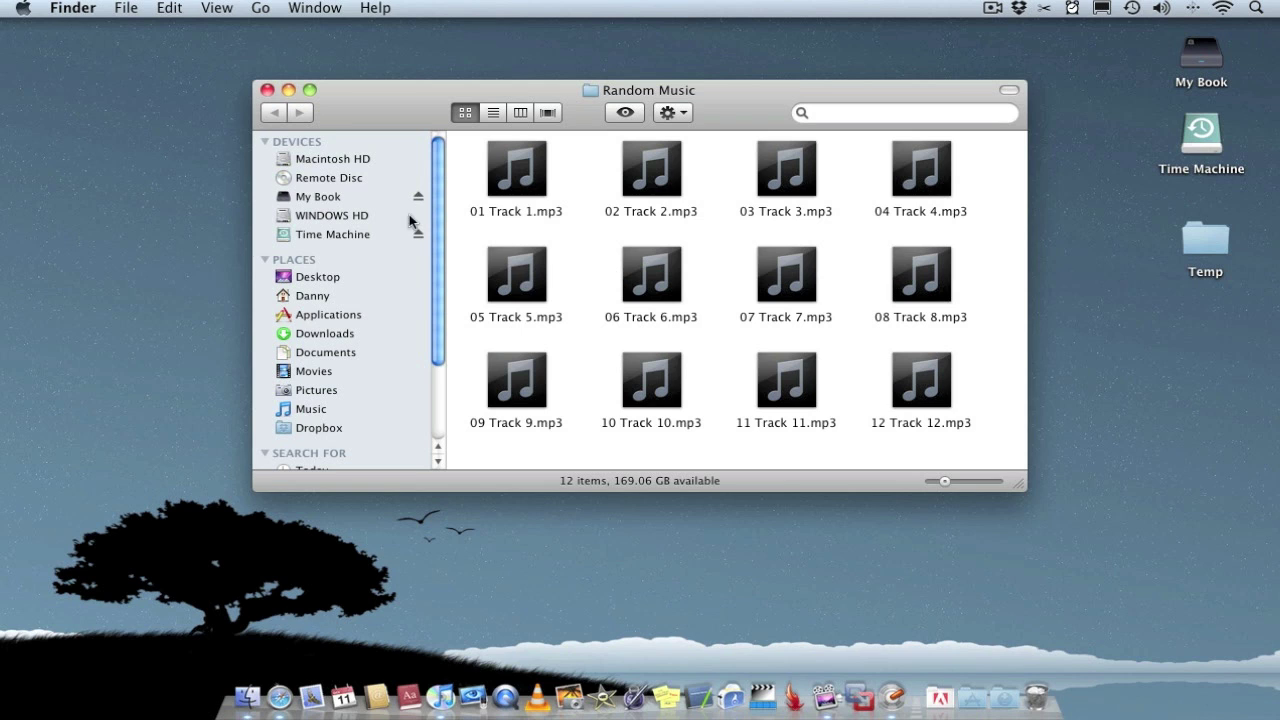
Close Random Music and browse to Music > iTunes > iTunes Media > Music in Finder.
left_click(267, 90)
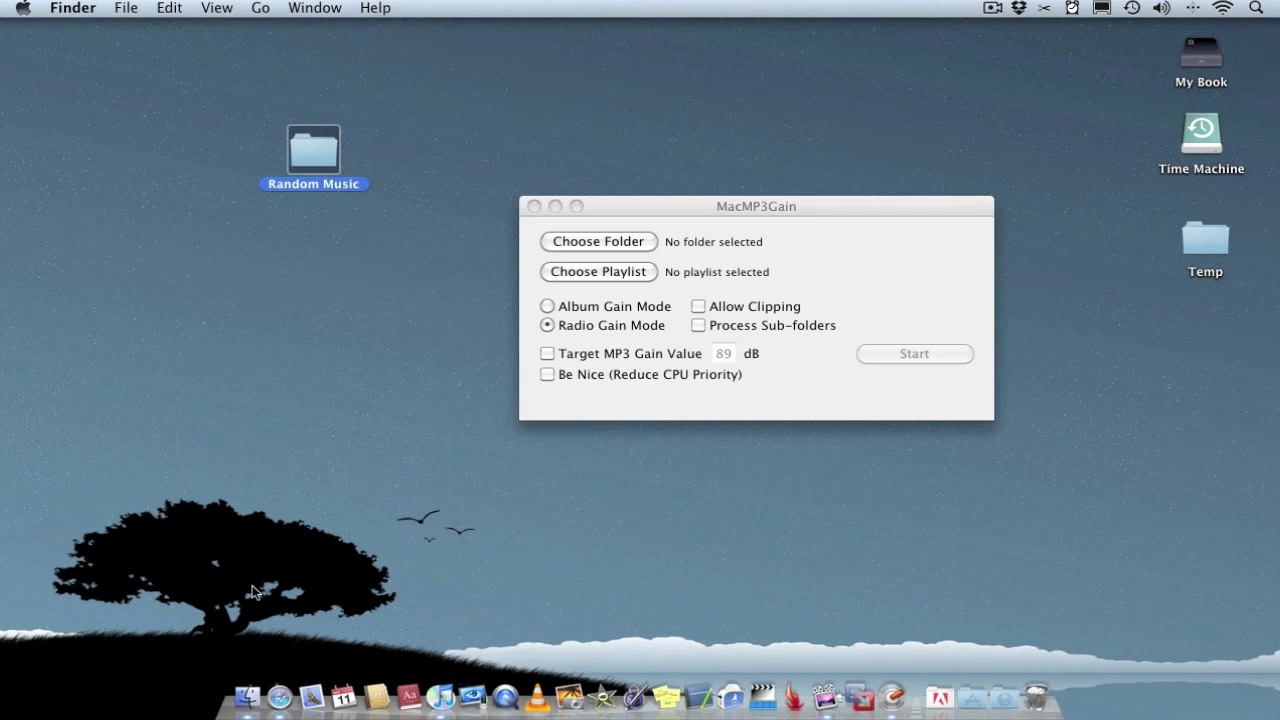
left_click(247, 697)
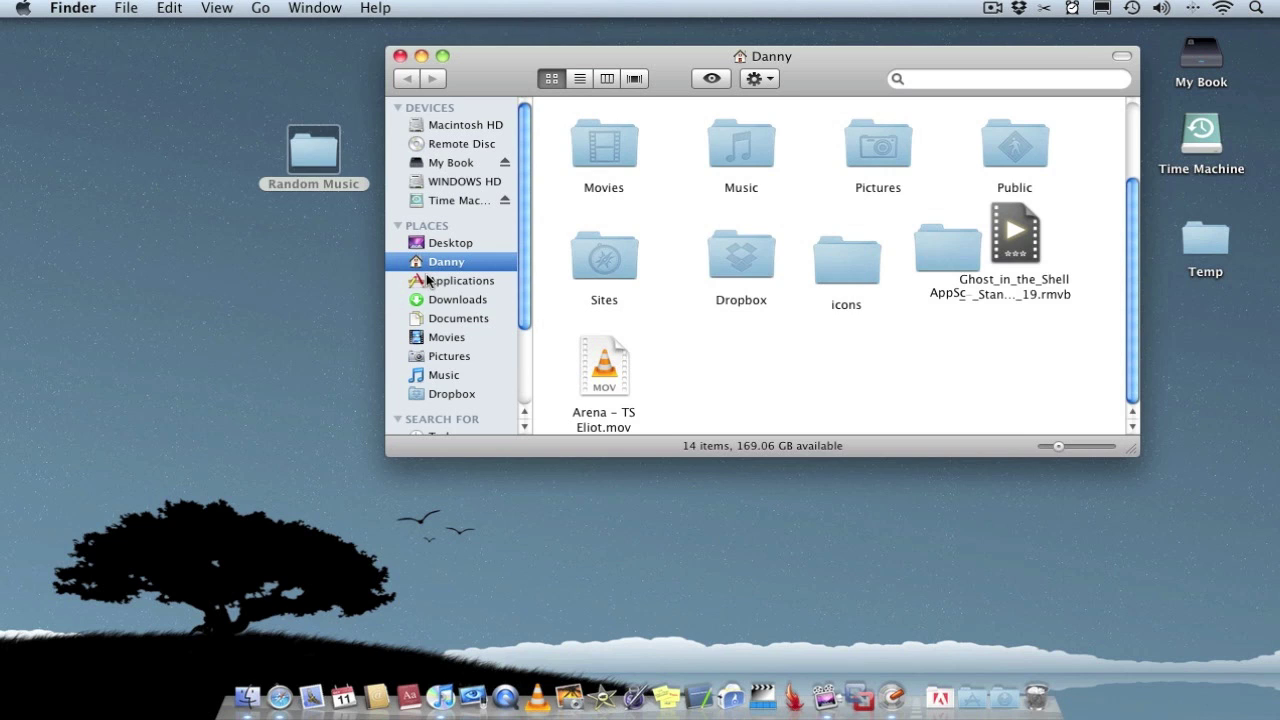
left_click(452, 376)
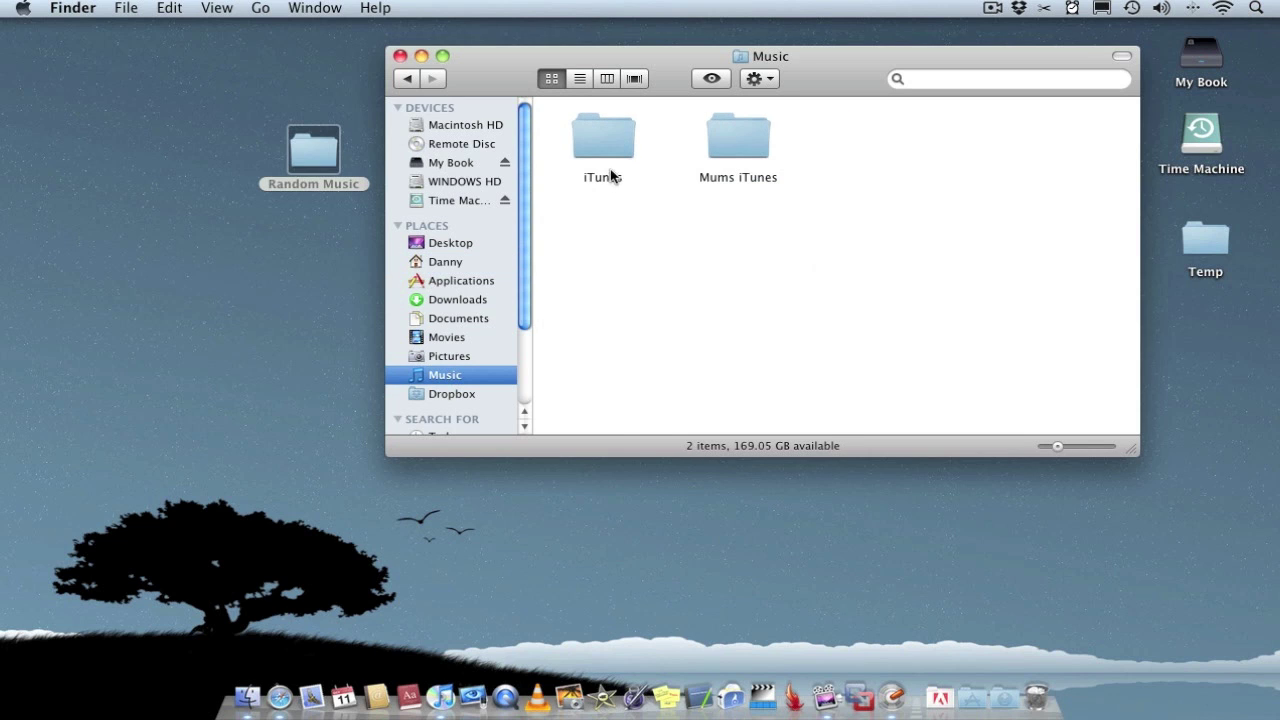
double_click(625, 132)
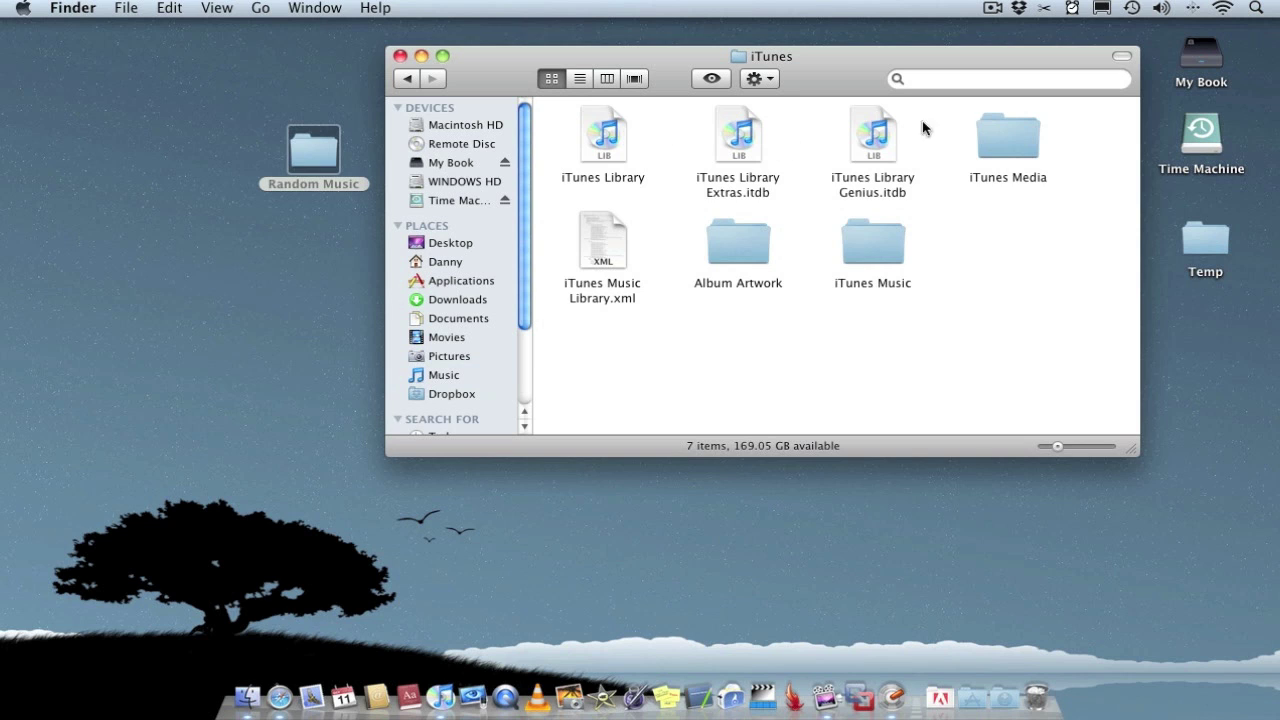
double_click(1019, 122)
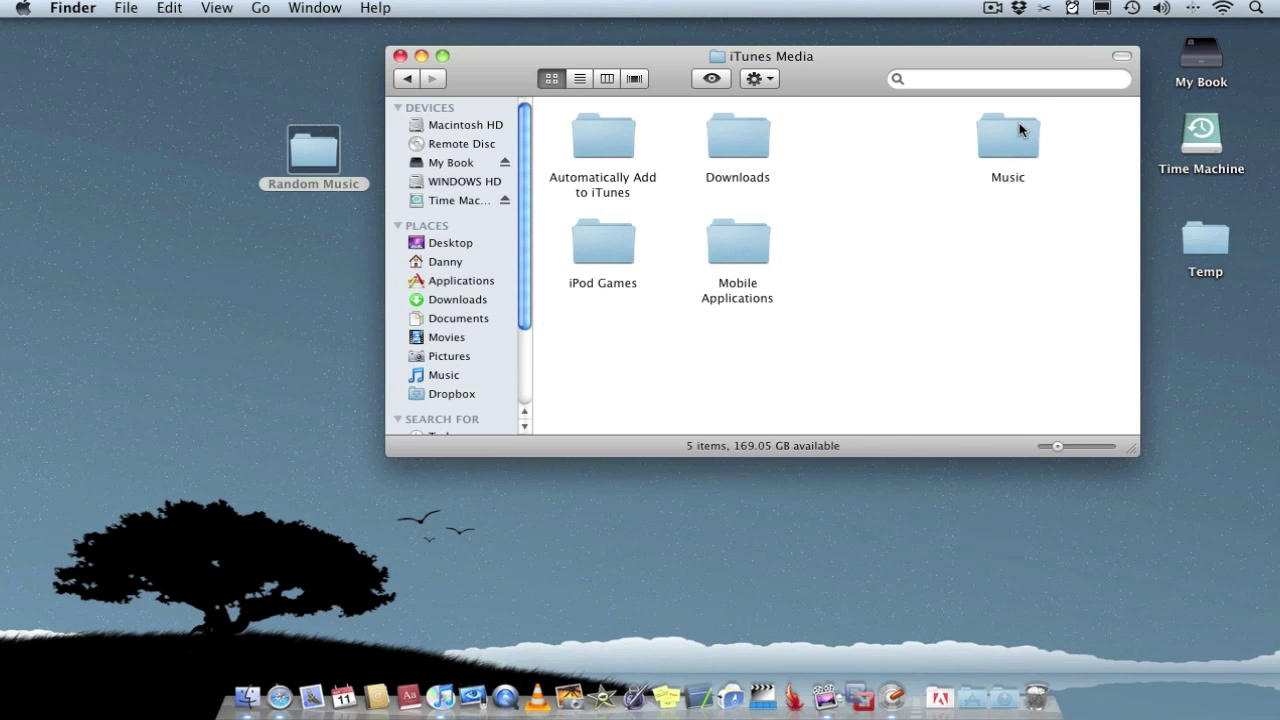
double_click(1019, 128)
Scroll the 85 artist folders, close Finder, and nudge Random Music down-left on the desktop.
scroll(794, 172, "down", 5)
scroll(794, 180, "down", 15)
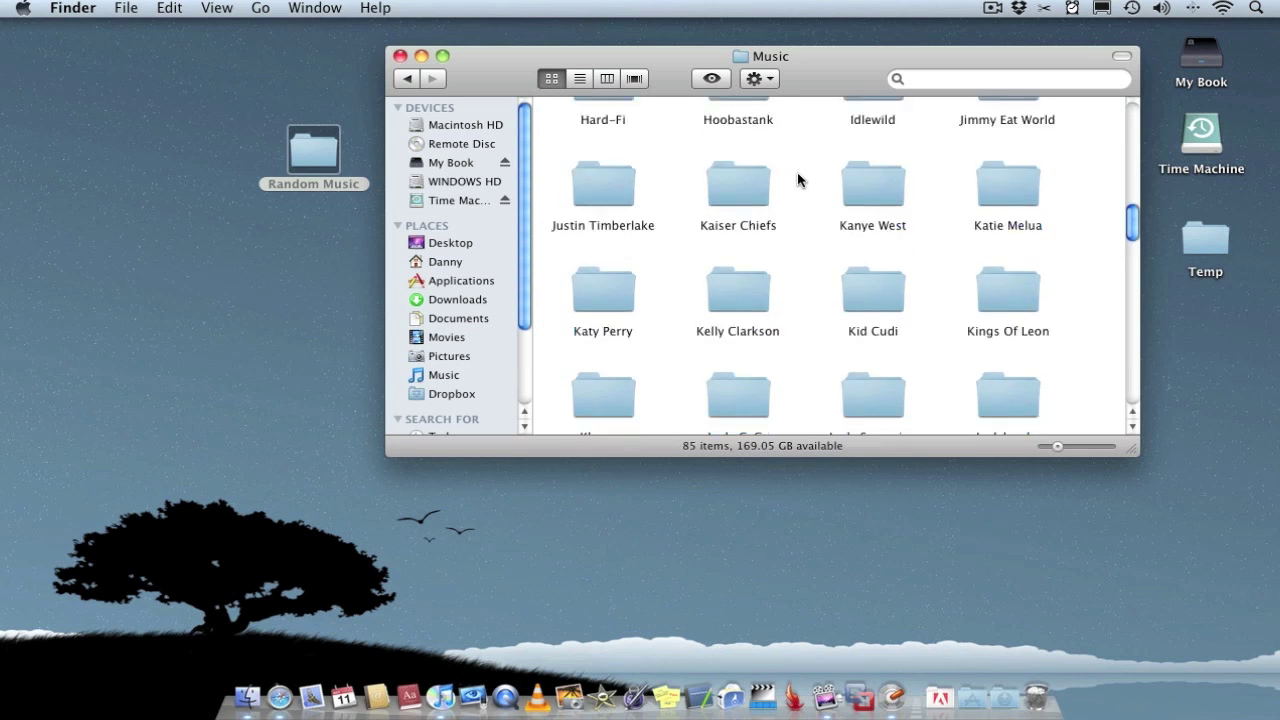
left_click(400, 56)
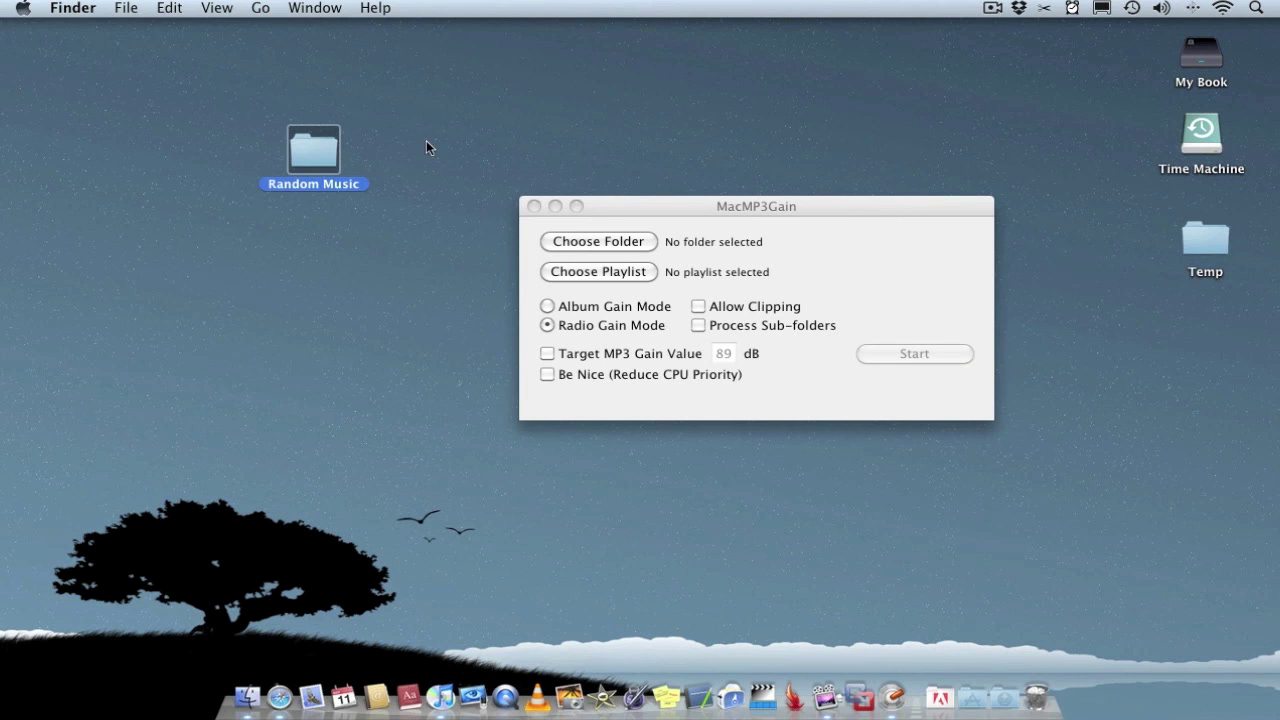
left_click_drag(338, 152, 259, 200)
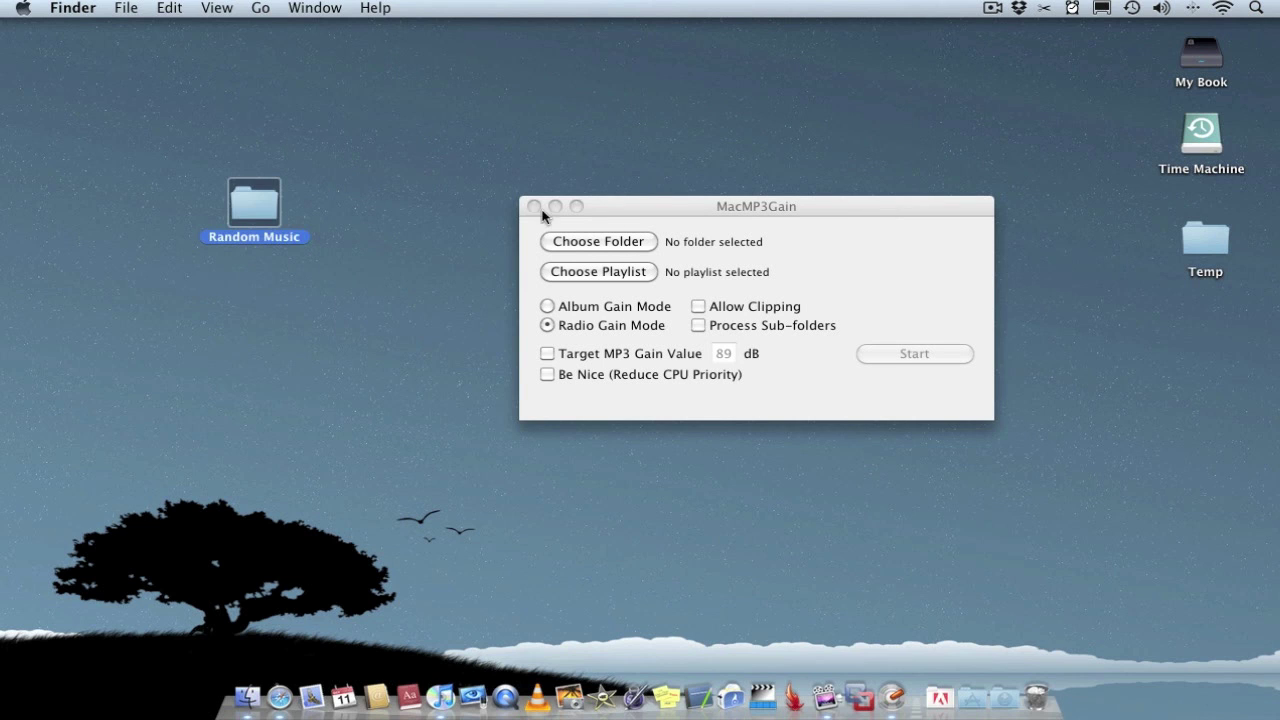
Choose the desktop's Random Music folder as MacMP3Gain's source folder.
left_click(608, 239)
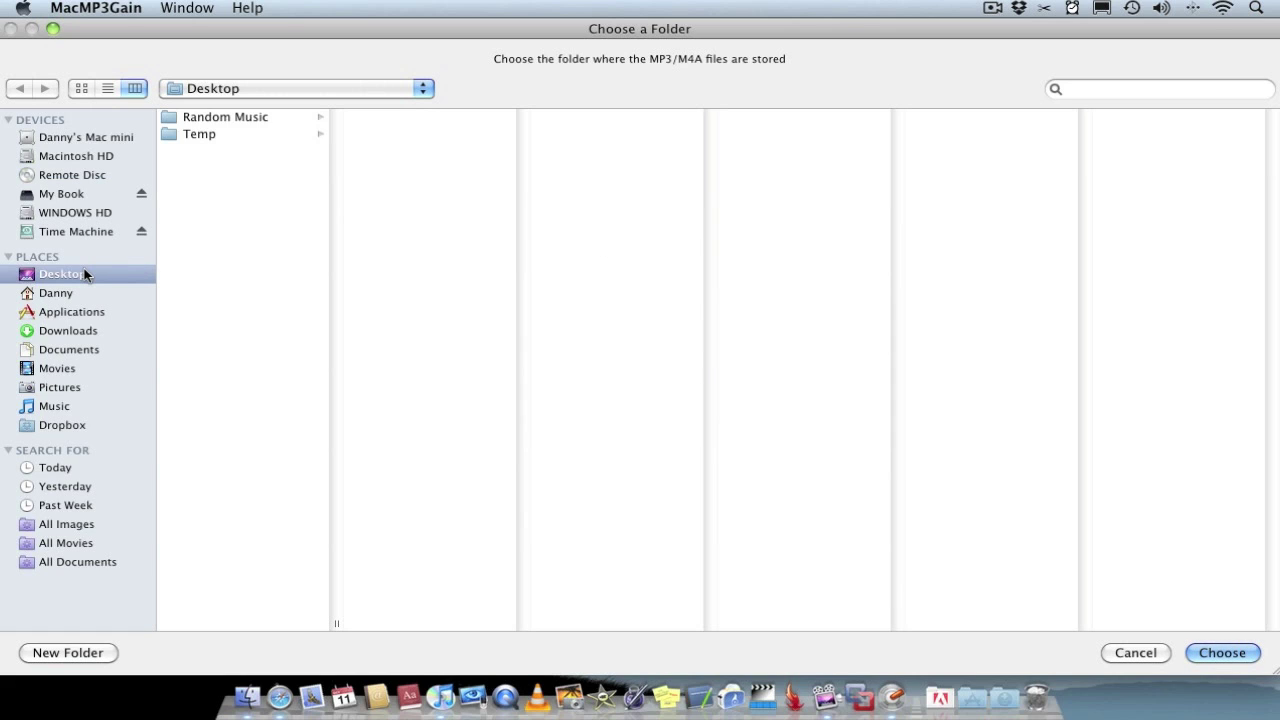
left_click(228, 119)
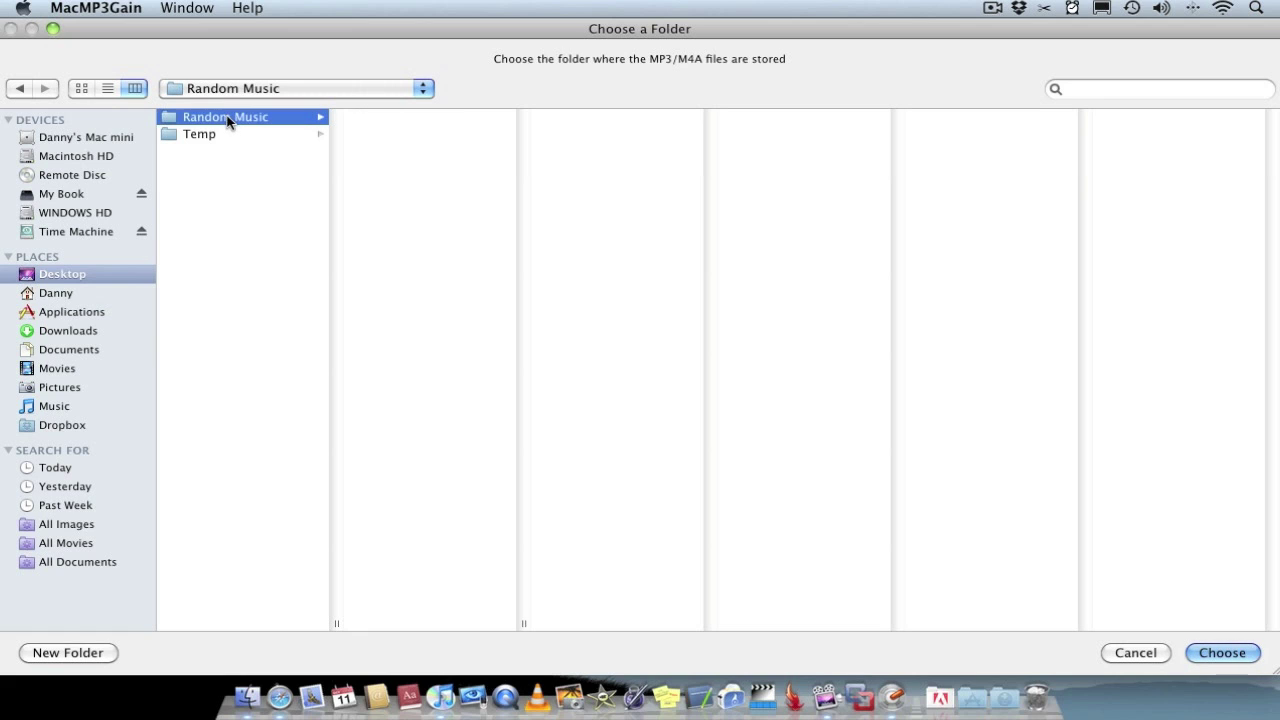
left_click(1250, 652)
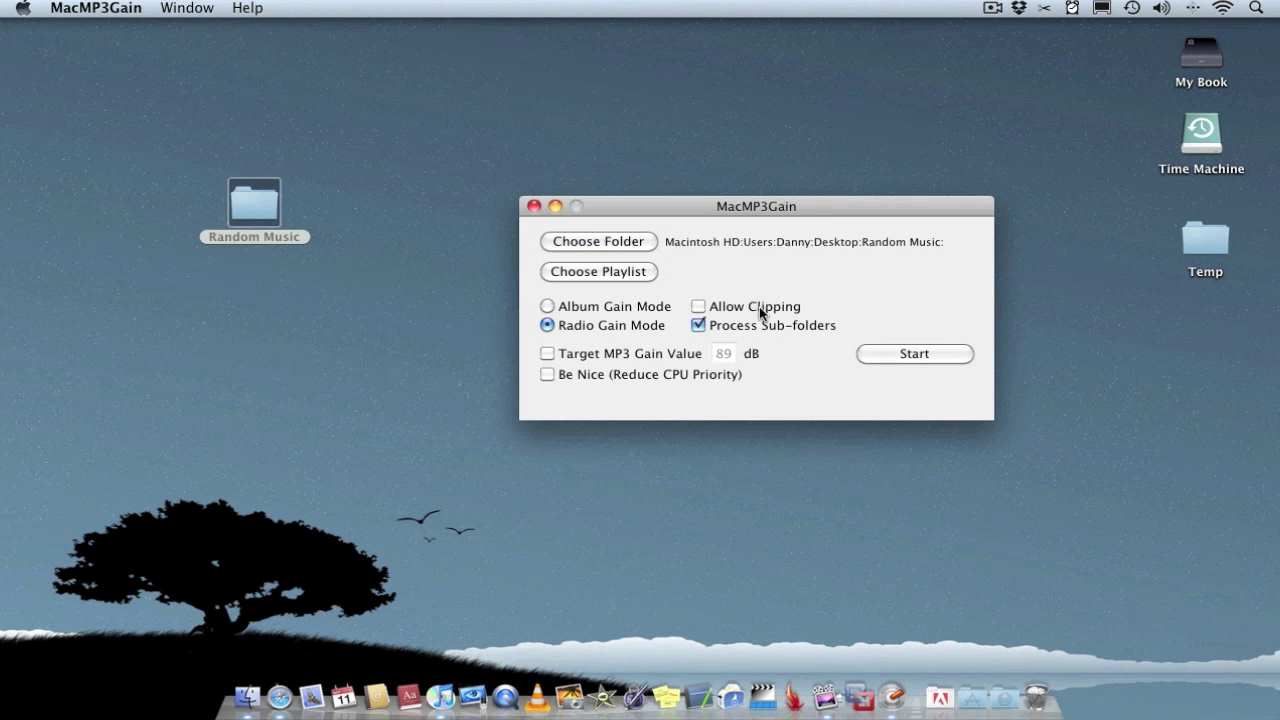
left_click_drag(719, 209, 674, 143)
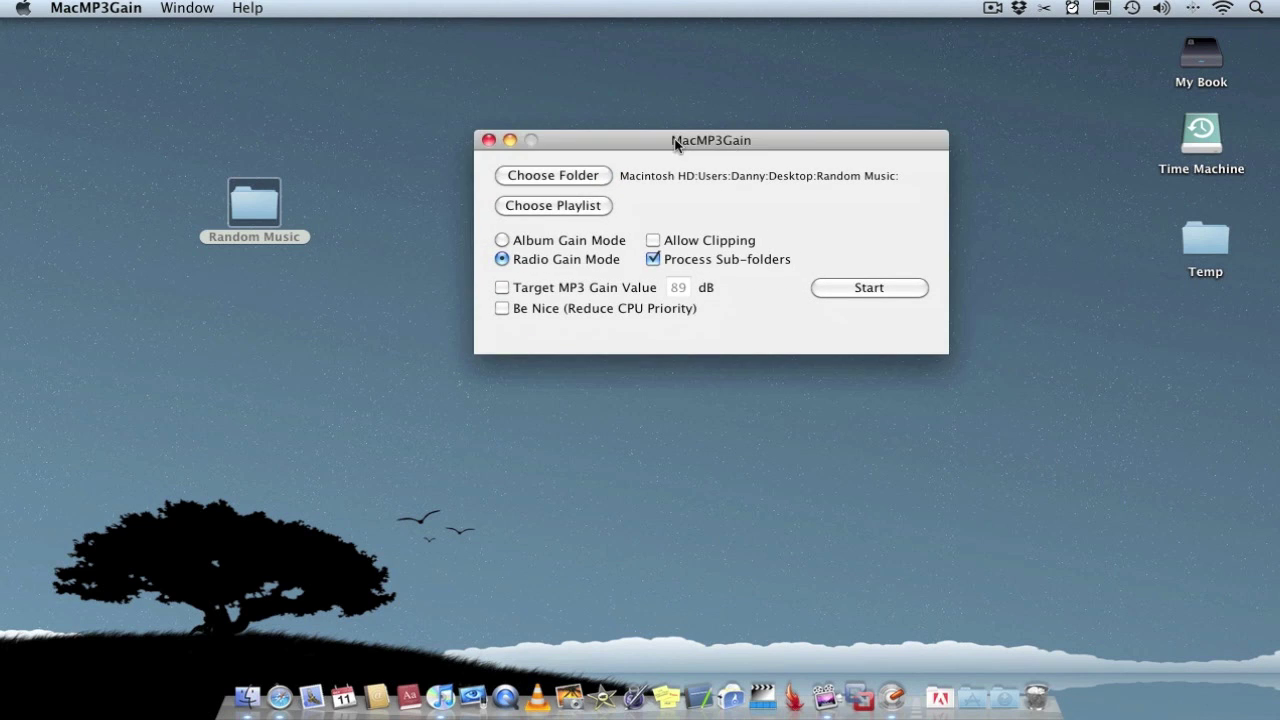
left_click(561, 208)
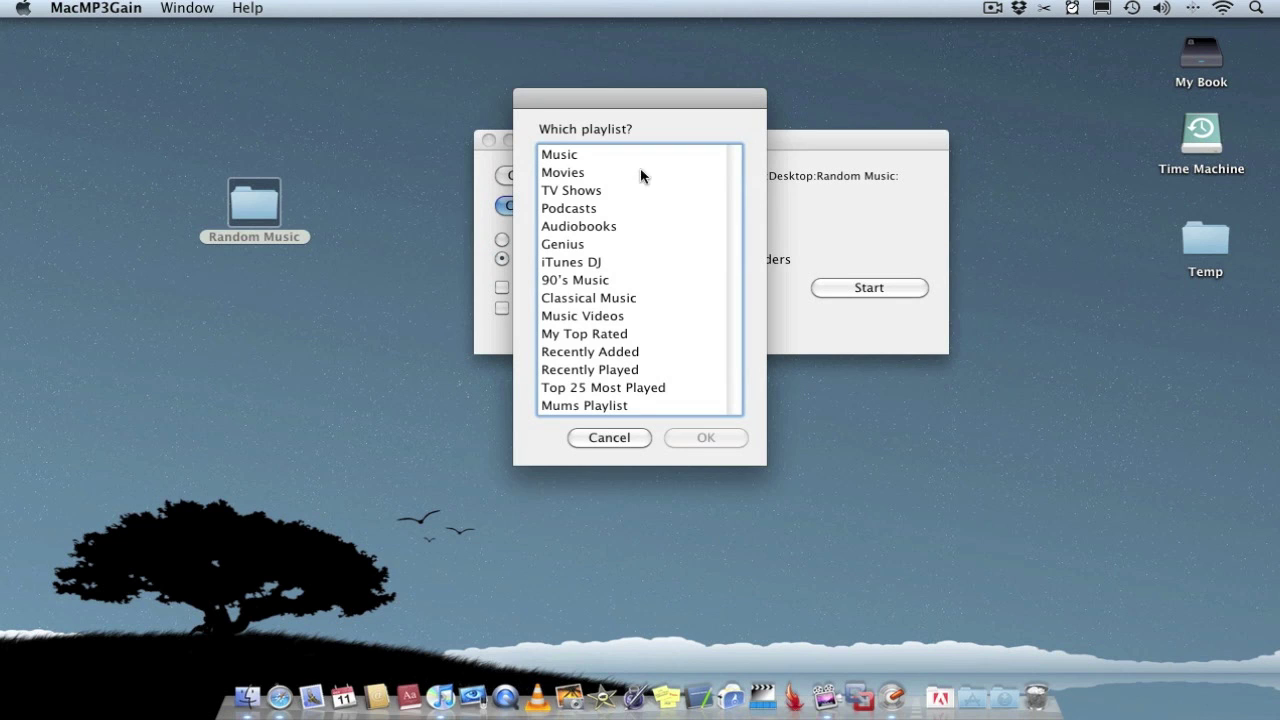
left_click(607, 438)
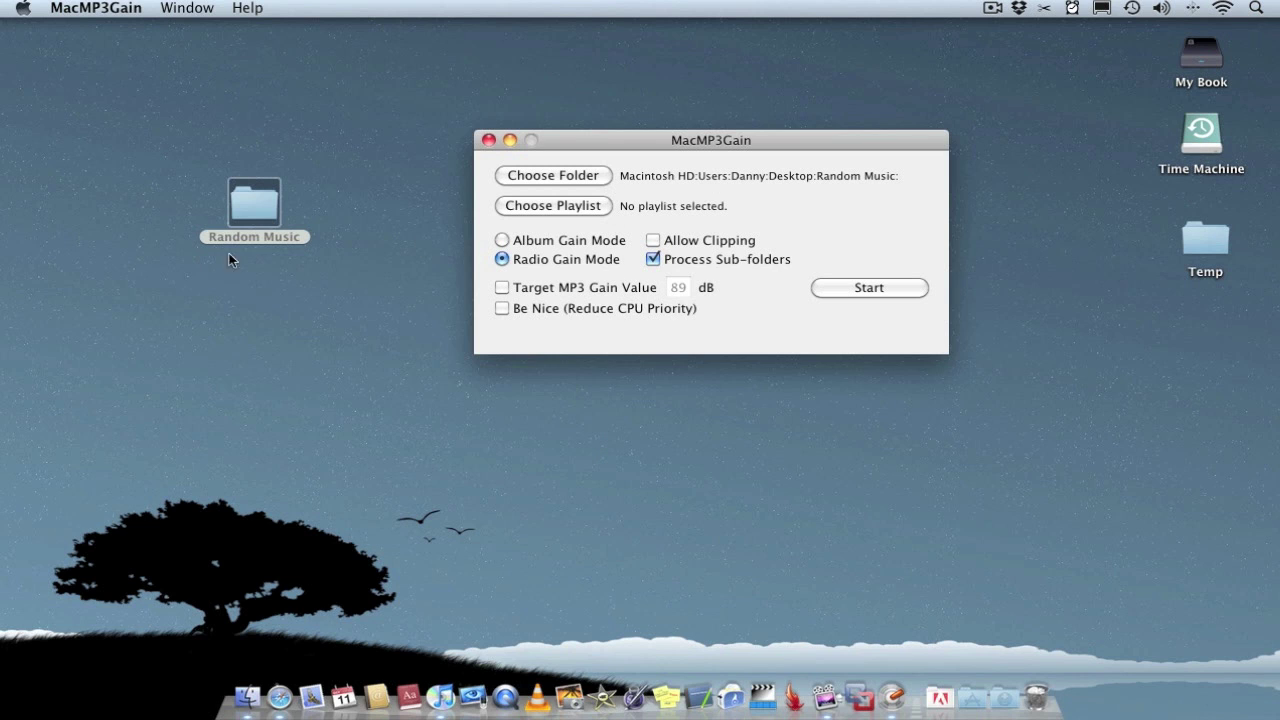
left_click_drag(197, 160, 322, 252)
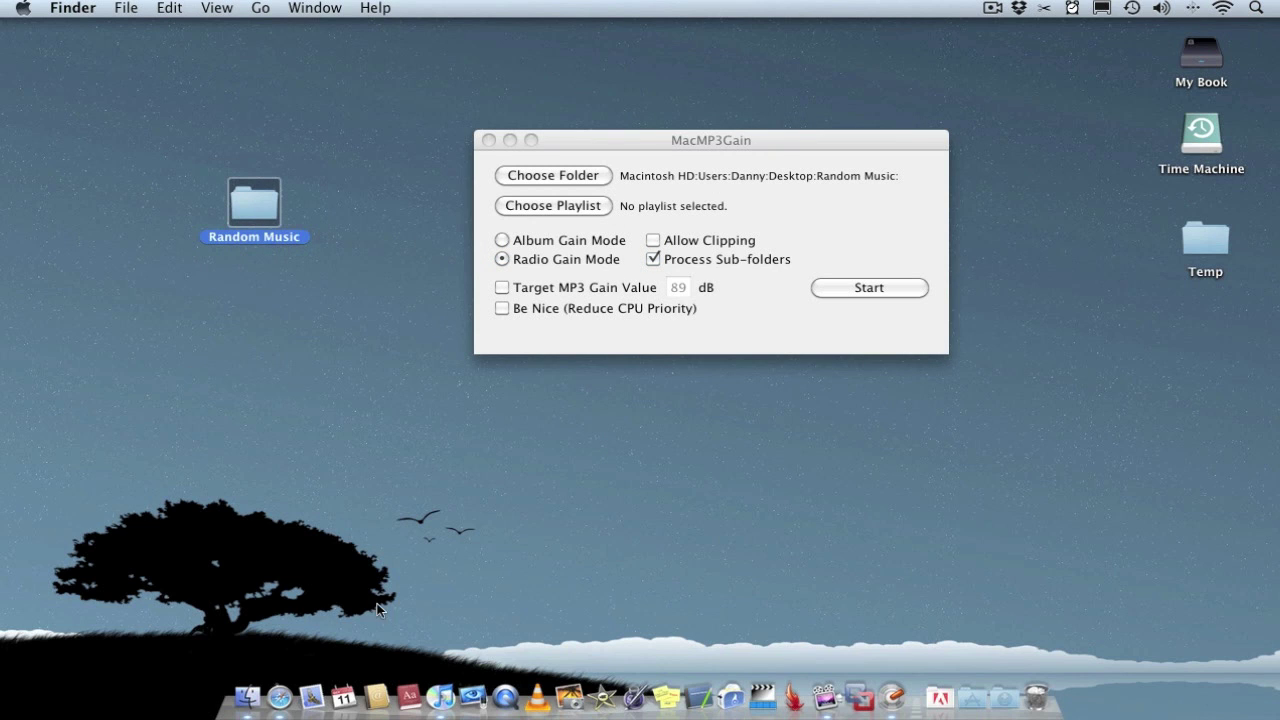
left_click(440, 680)
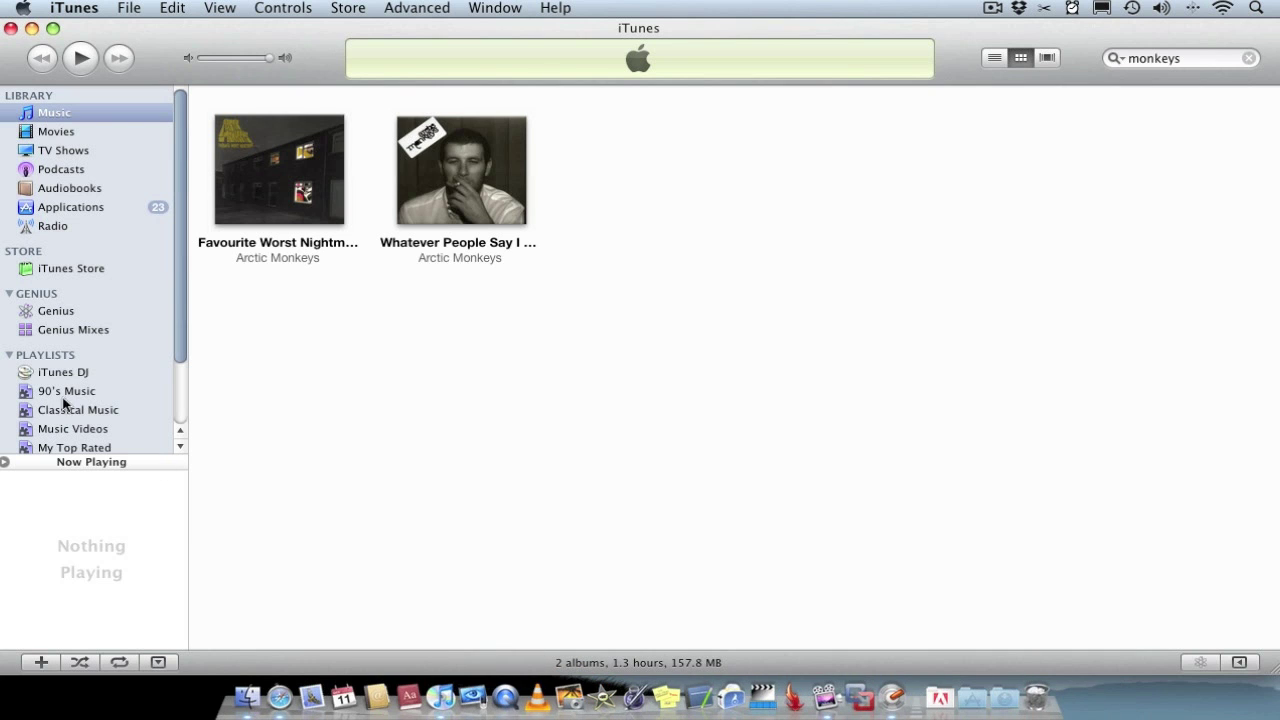
left_click(137, 370)
scroll(63, 420, "down", 1)
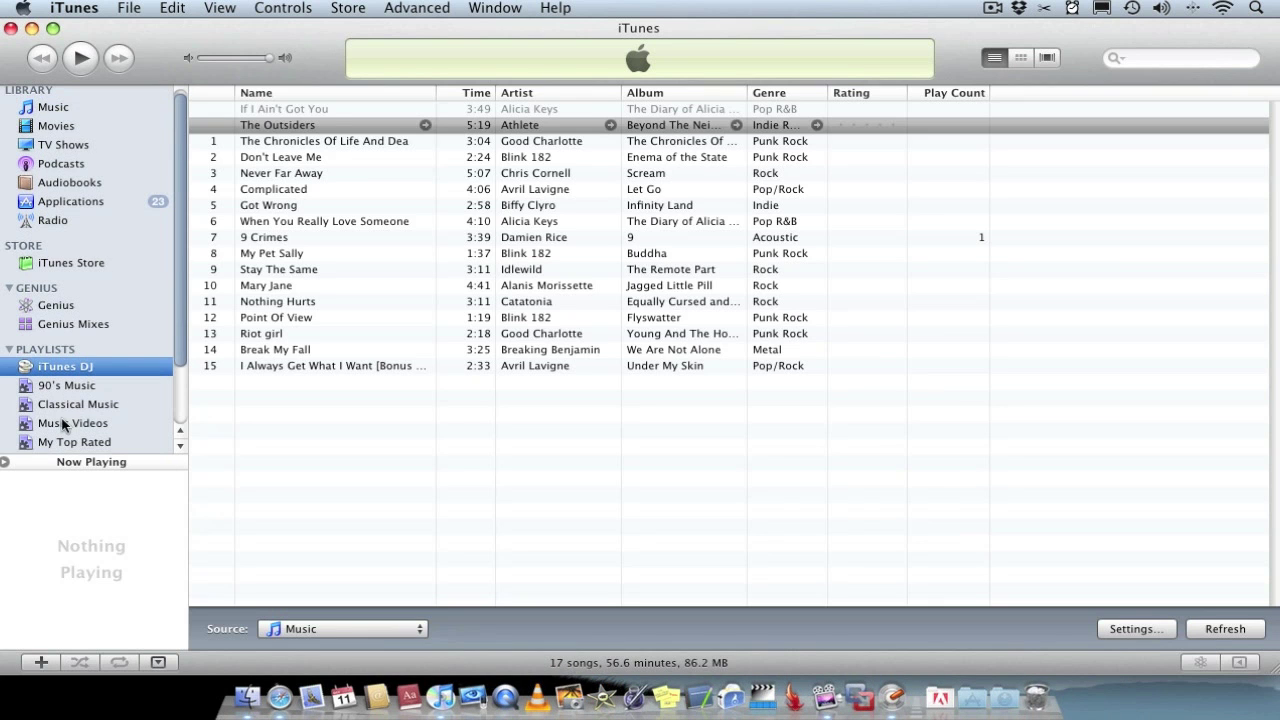
scroll(48, 420, "down", 3)
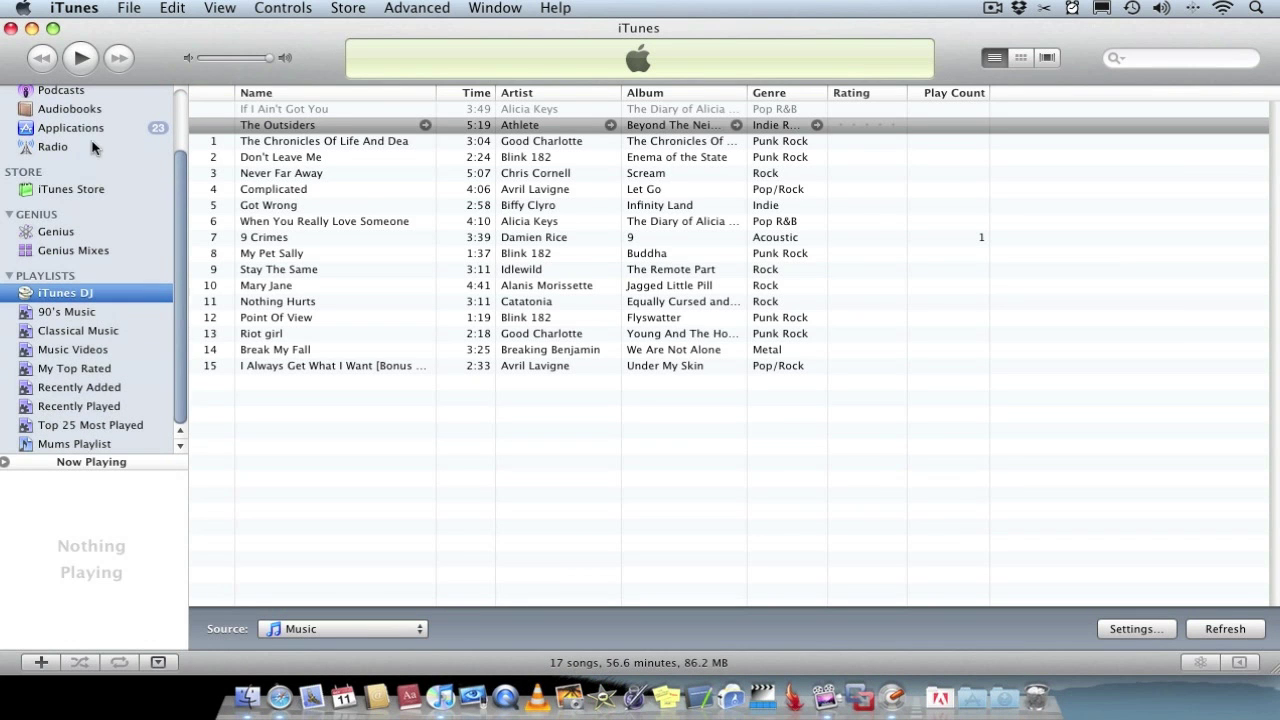
left_click(10, 29)
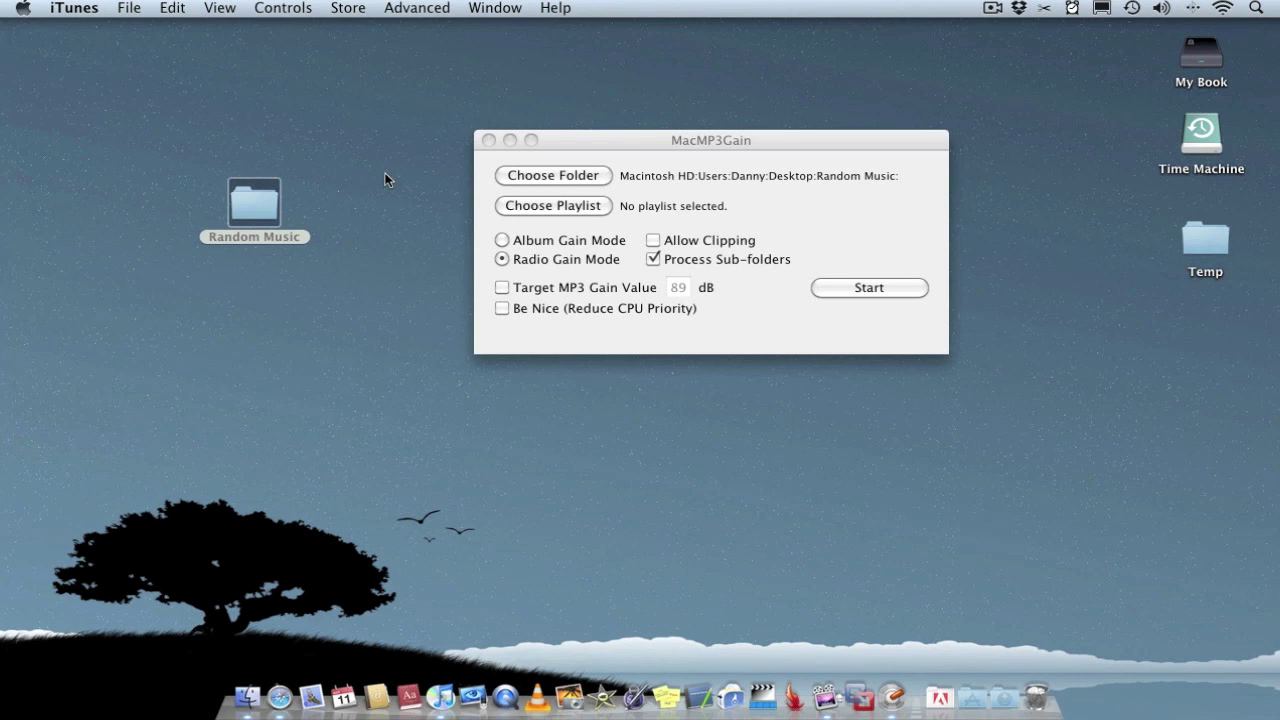
left_click(548, 263)
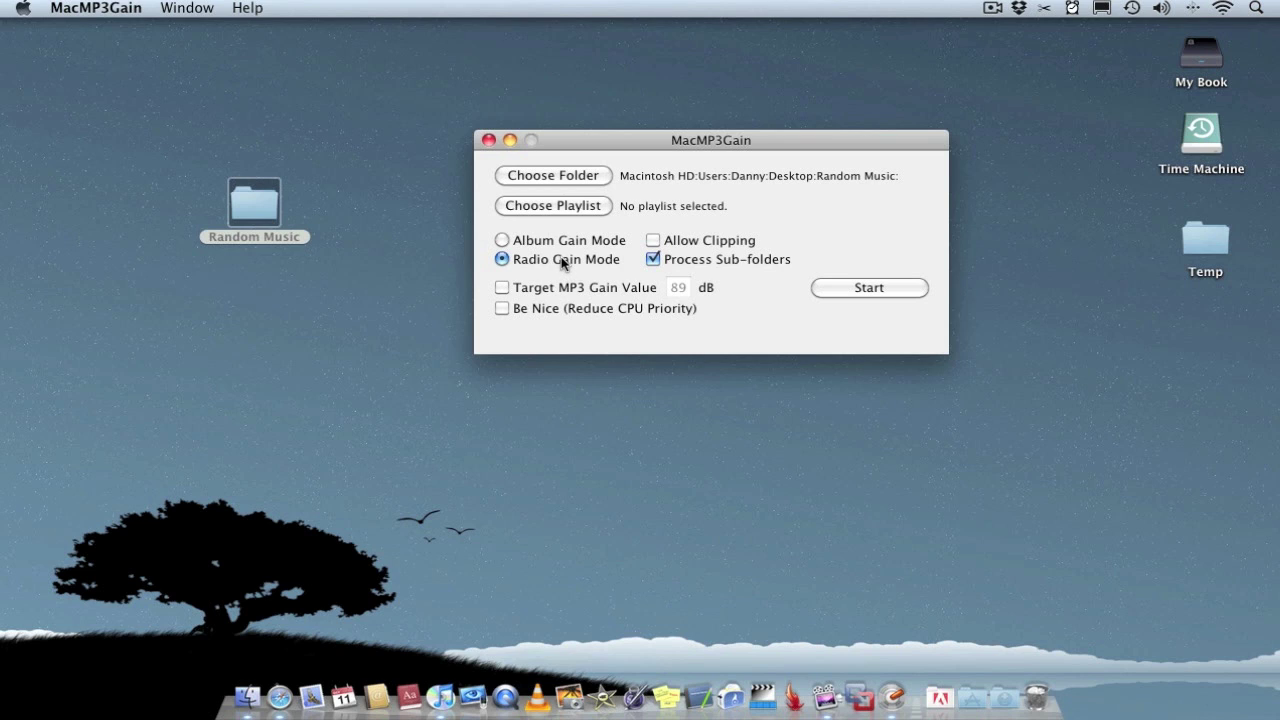
left_click(563, 262)
left_click(534, 292)
left_click(606, 290)
left_click(607, 290)
left_click(590, 291)
Start Radio Gain processing of the tracks and move Random Music lower on the desktop.
left_click(843, 289)
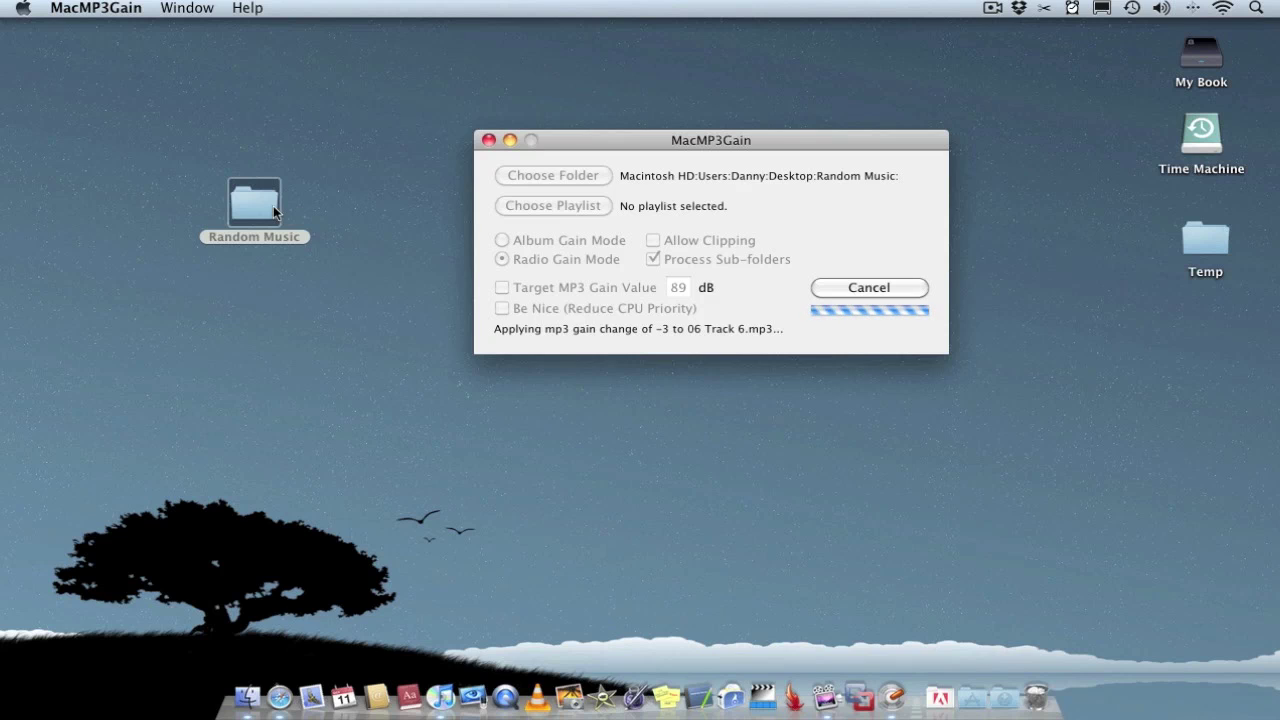
left_click_drag(256, 206, 354, 429)
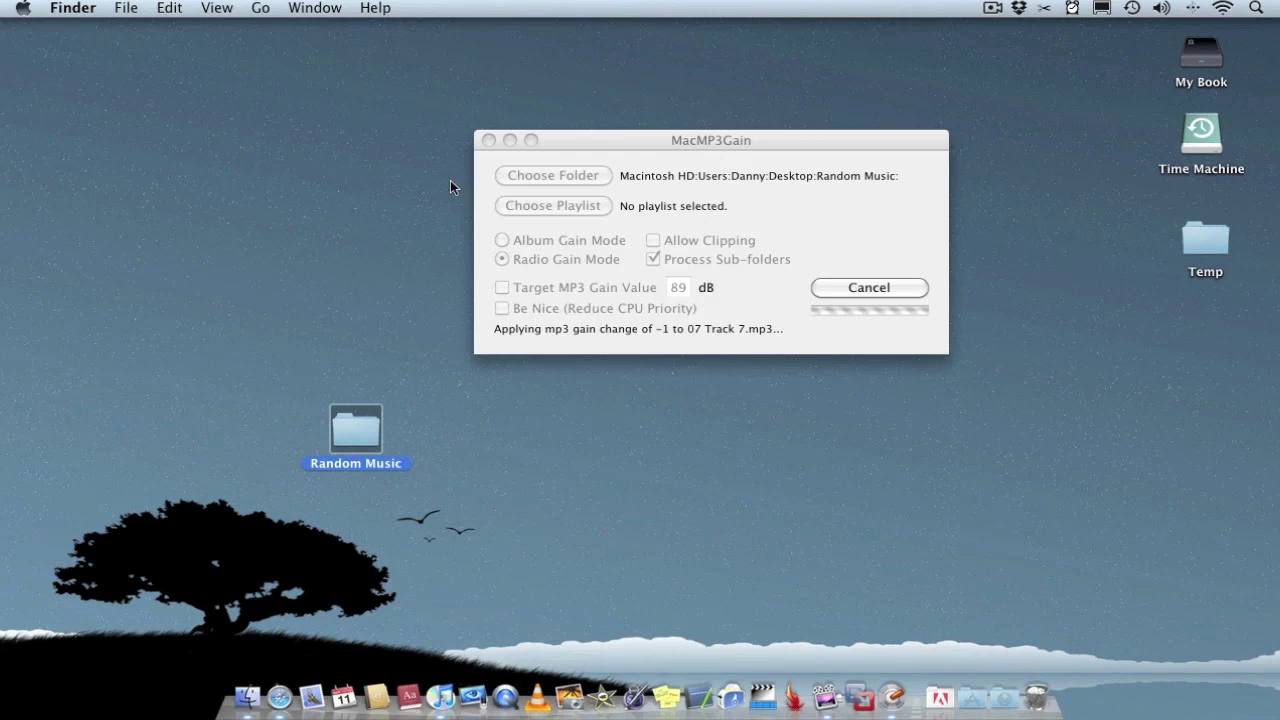
key("super+n")
left_click(357, 412)
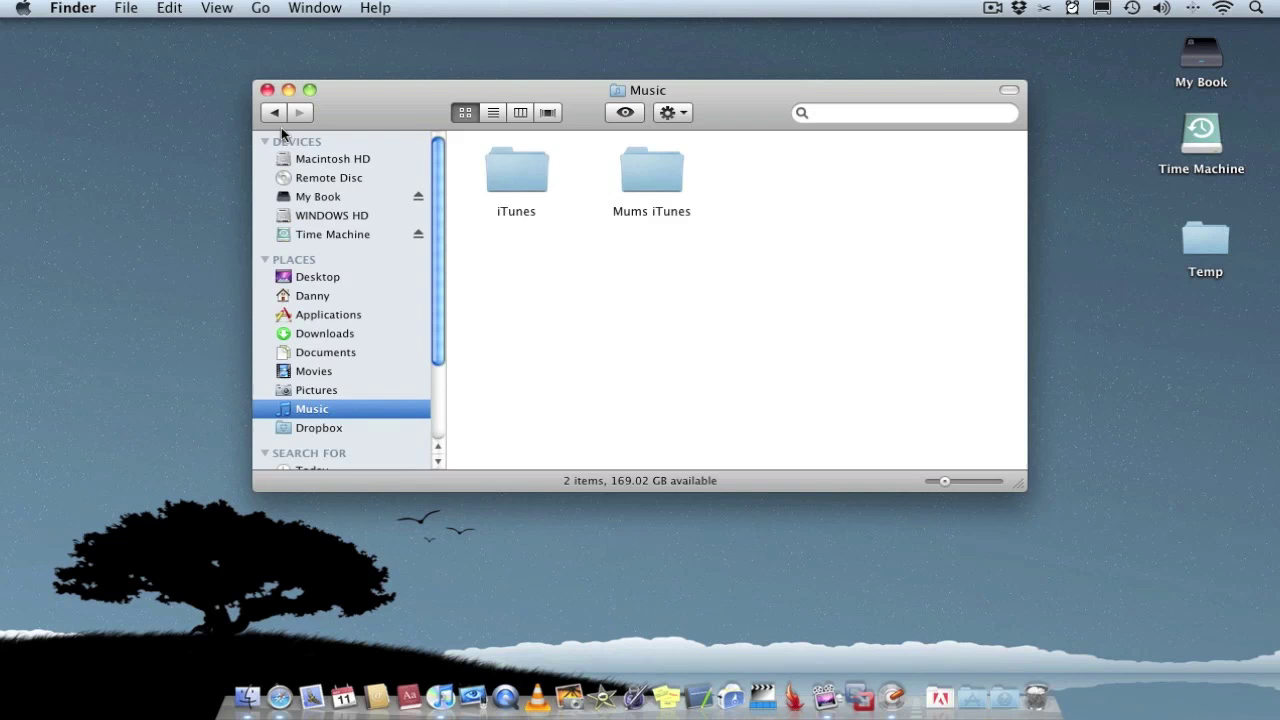
left_click(273, 111)
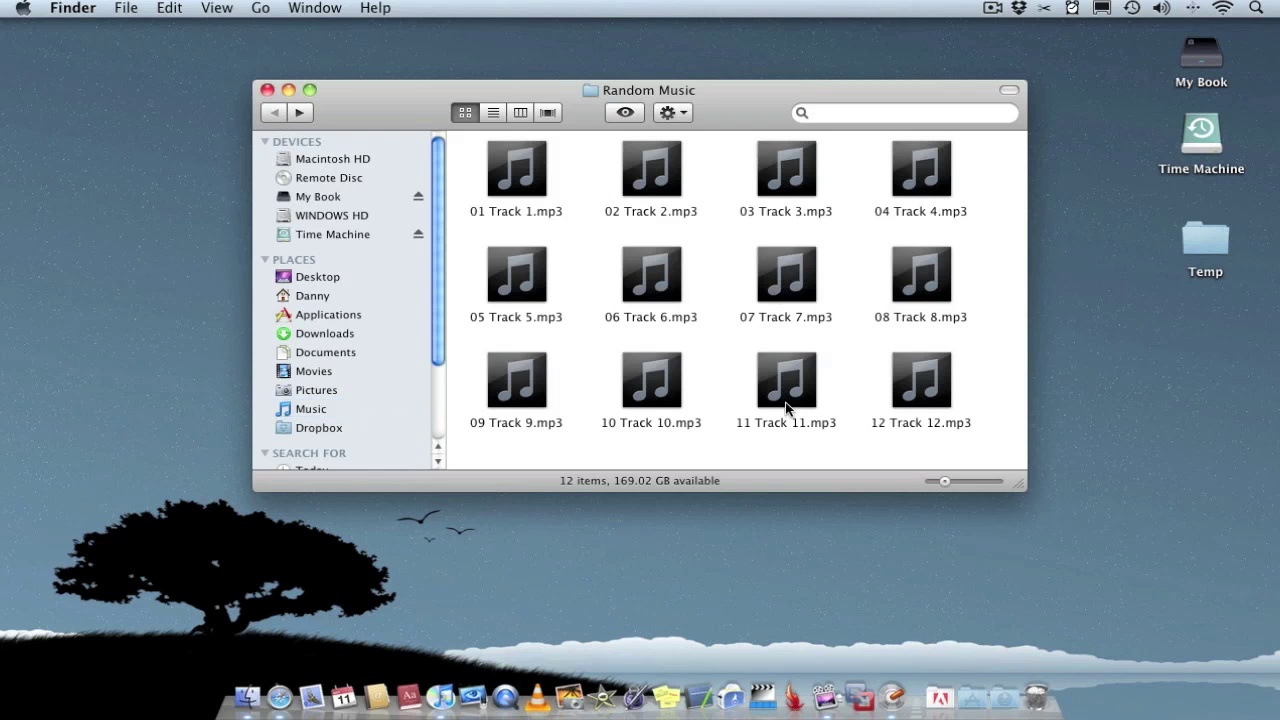
mouse_move(640, 191)
left_click(267, 90)
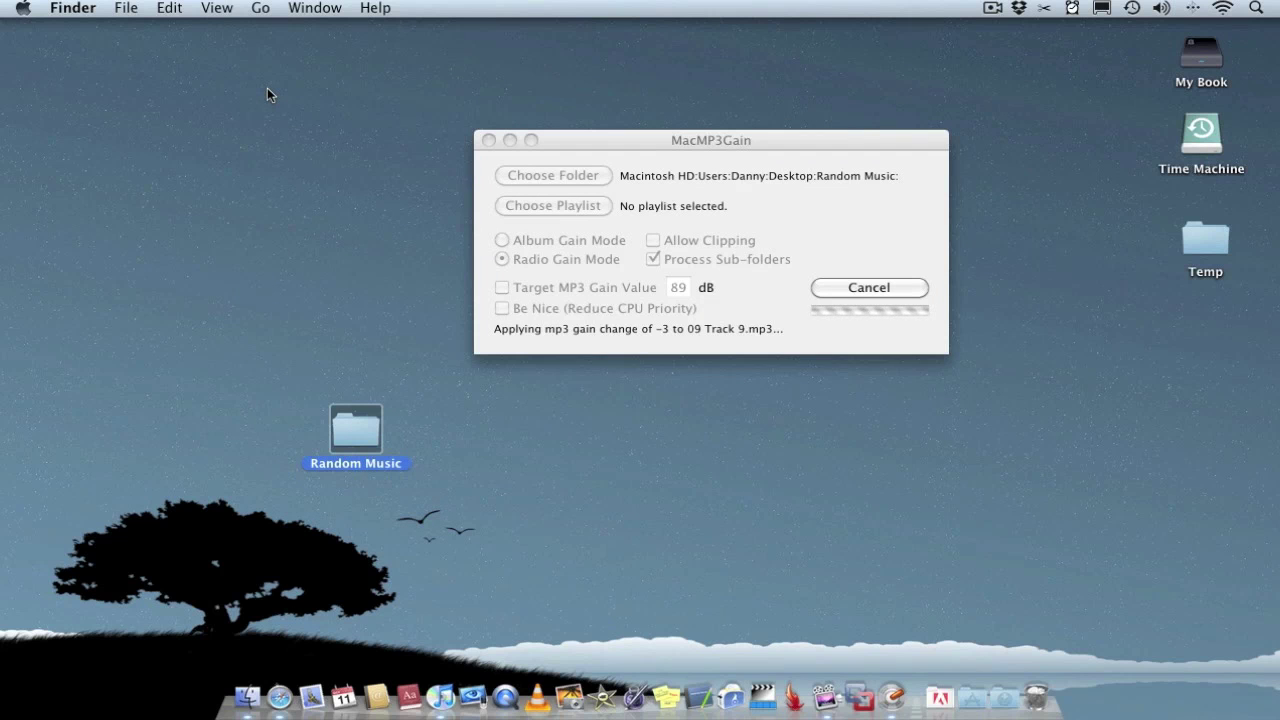
Open Safari and load the MacUpdate site by entering 'macupdate' in the address bar.
left_click(283, 688)
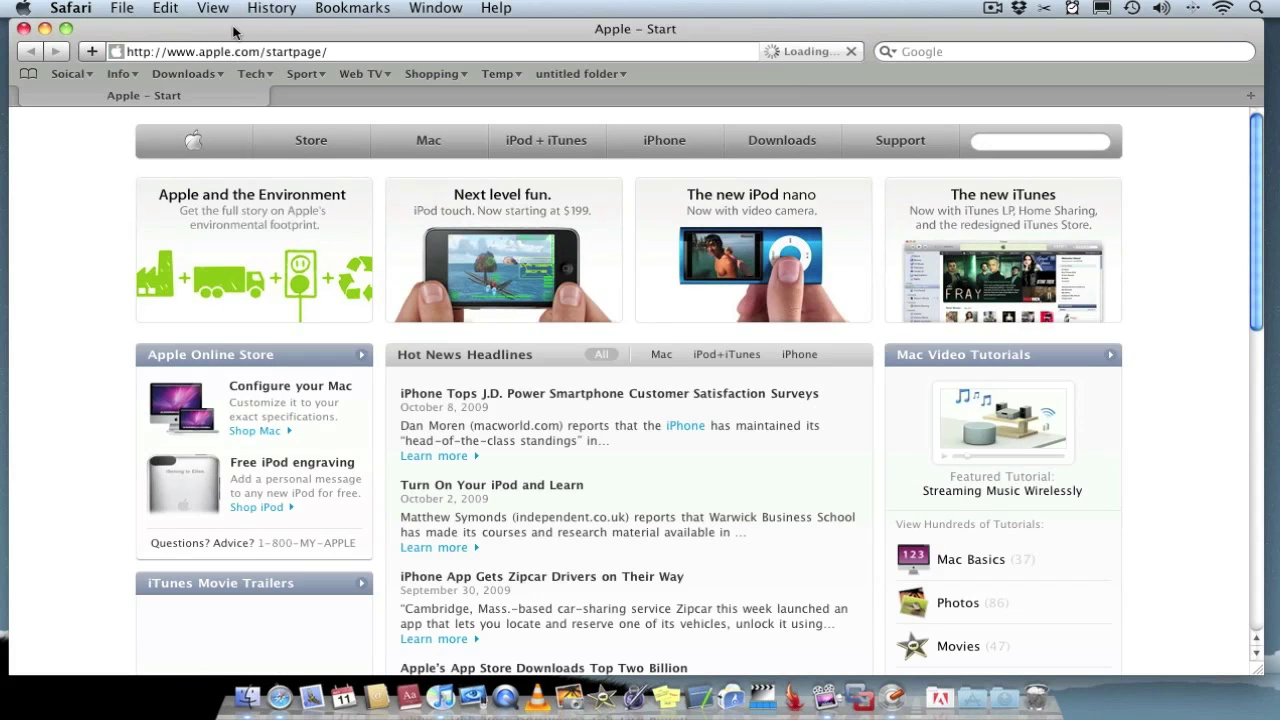
left_click(221, 49)
left_click_drag(220, 24, 194, 19)
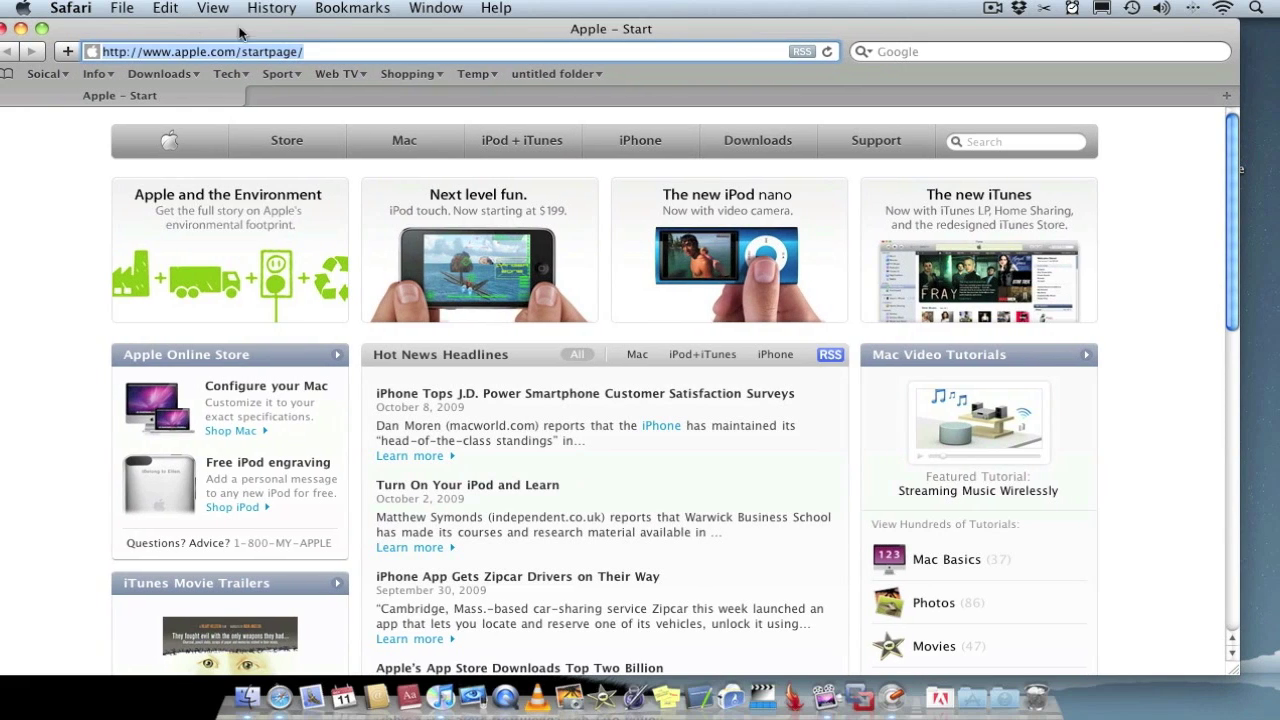
left_click(369, 56)
triple_click(372, 52)
type("macupdat")
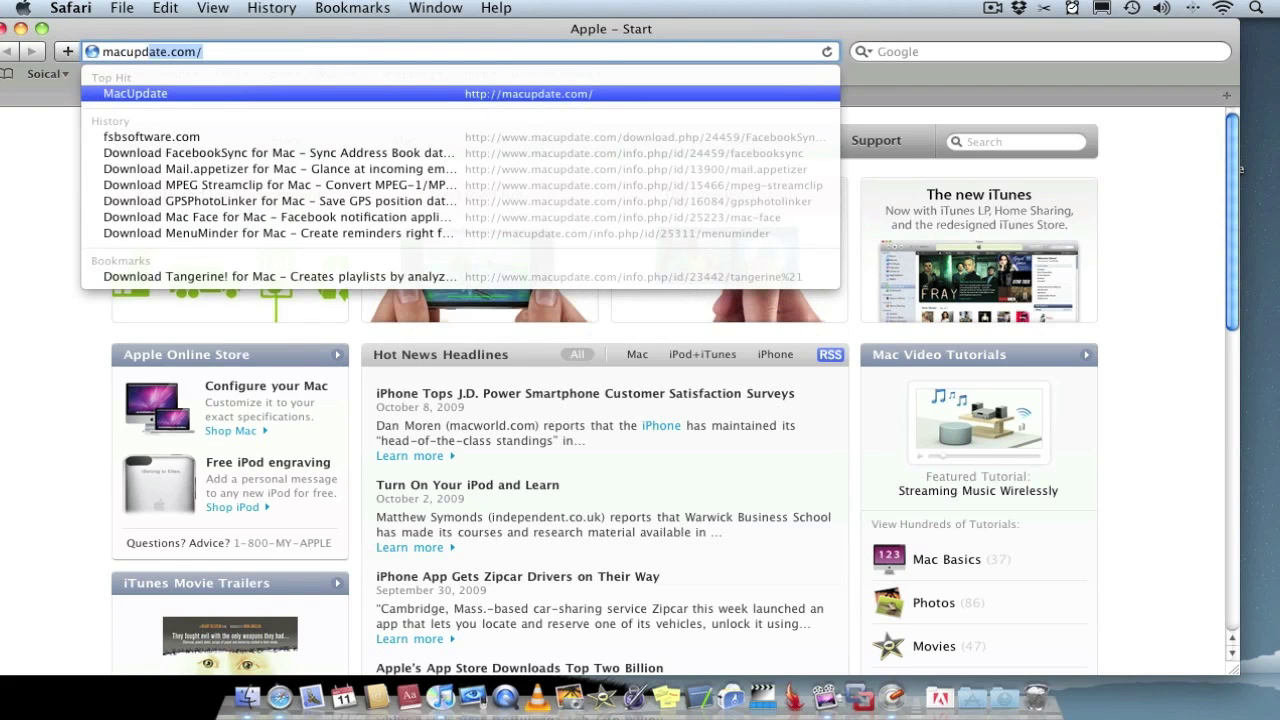
type("e")
key("Return")
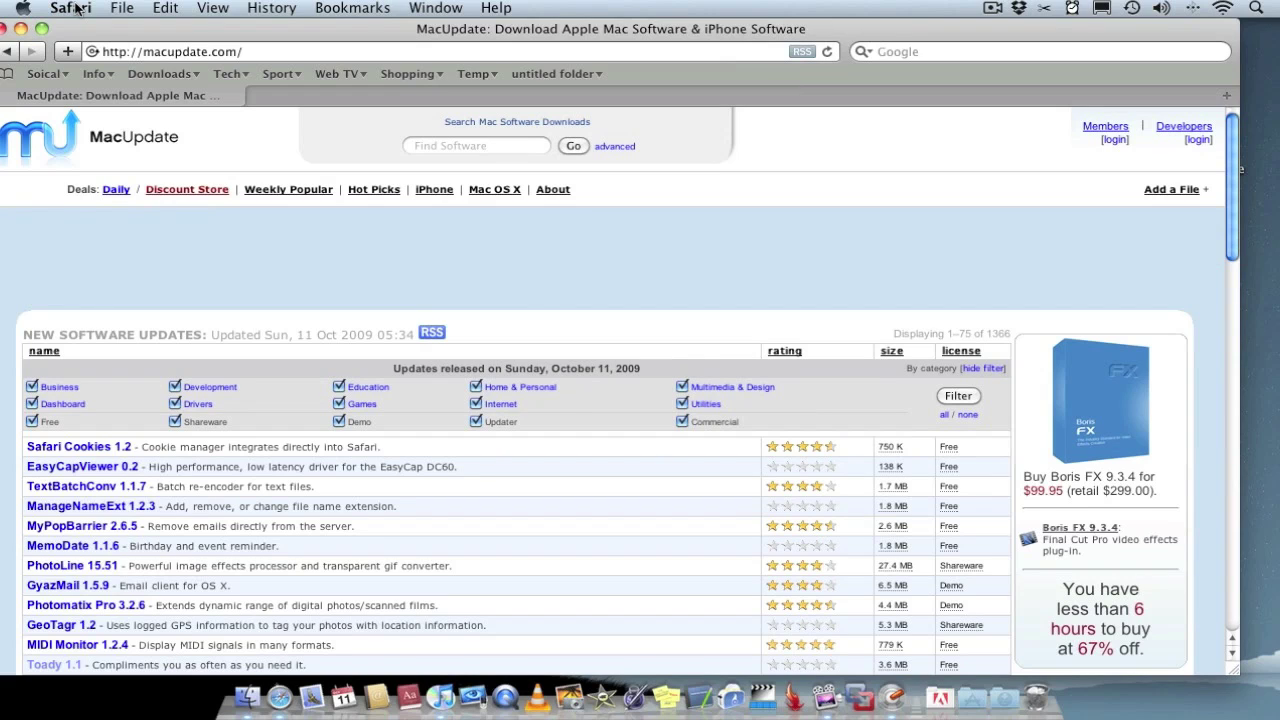
Search MacUpdate's Find Software box for 'mp3gain' and scroll down the page.
left_click(423, 144)
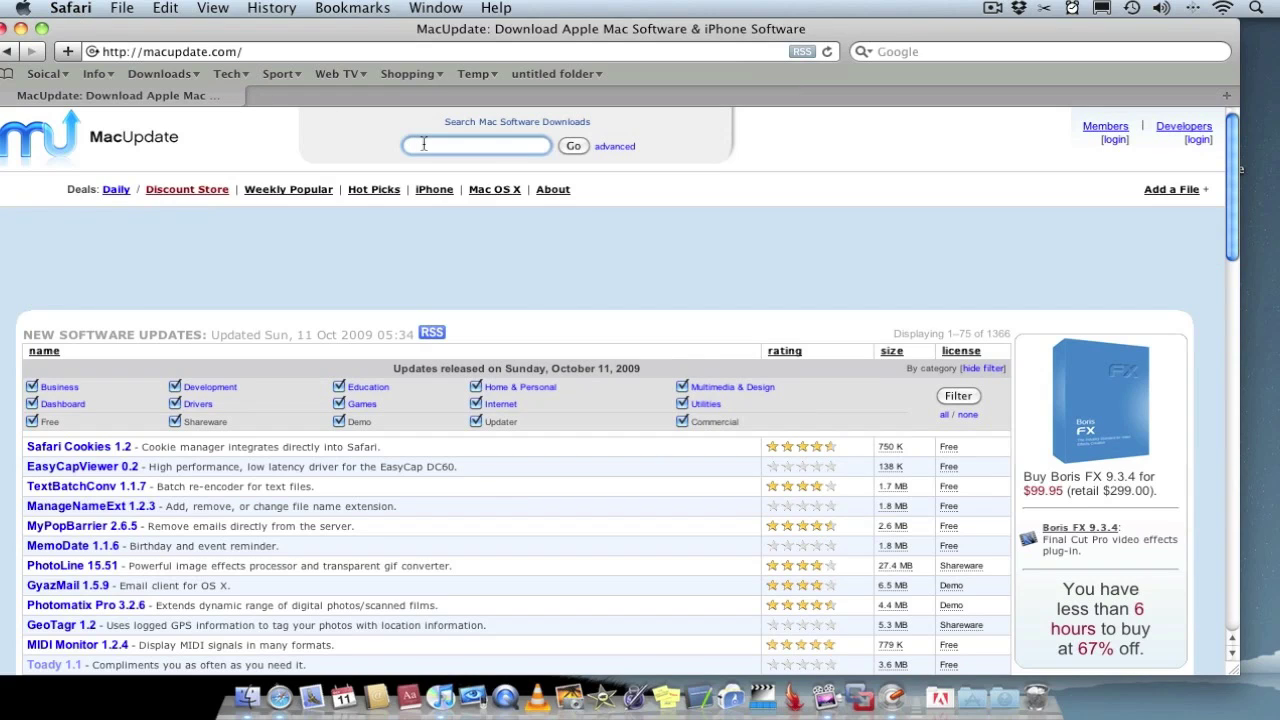
type("mp3gain")
key("Return")
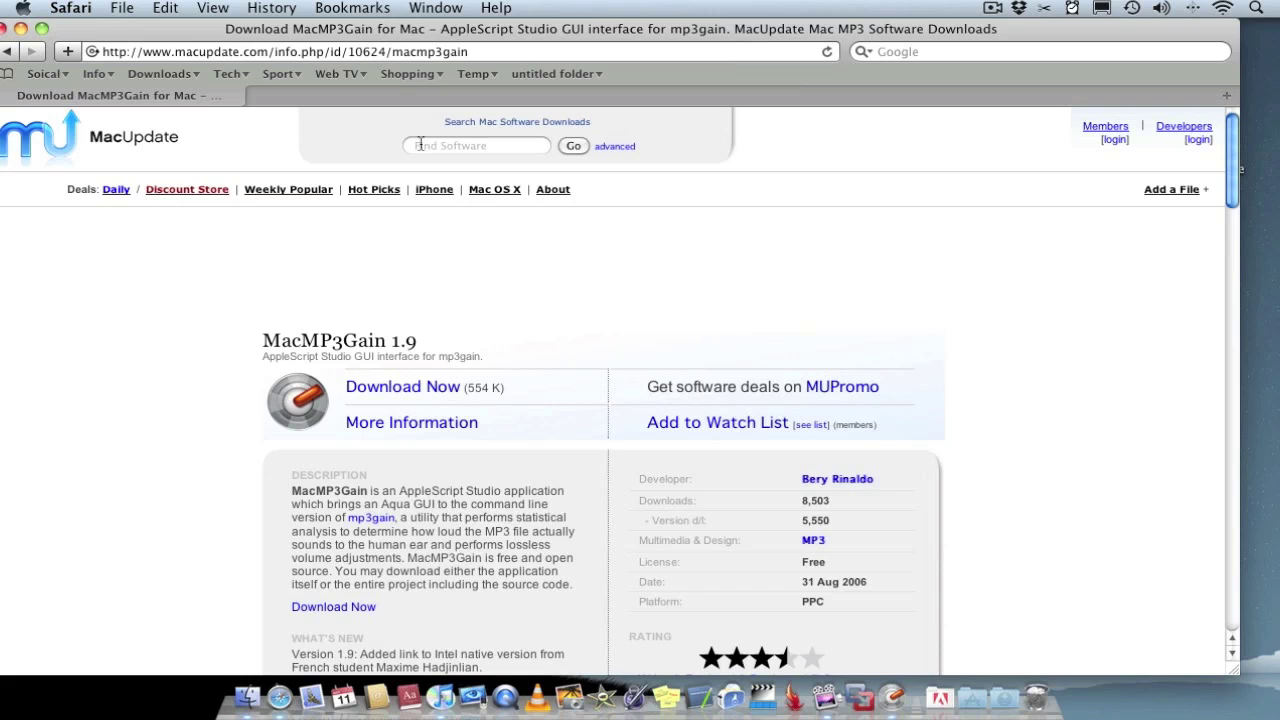
scroll(420, 145, "down", 3)
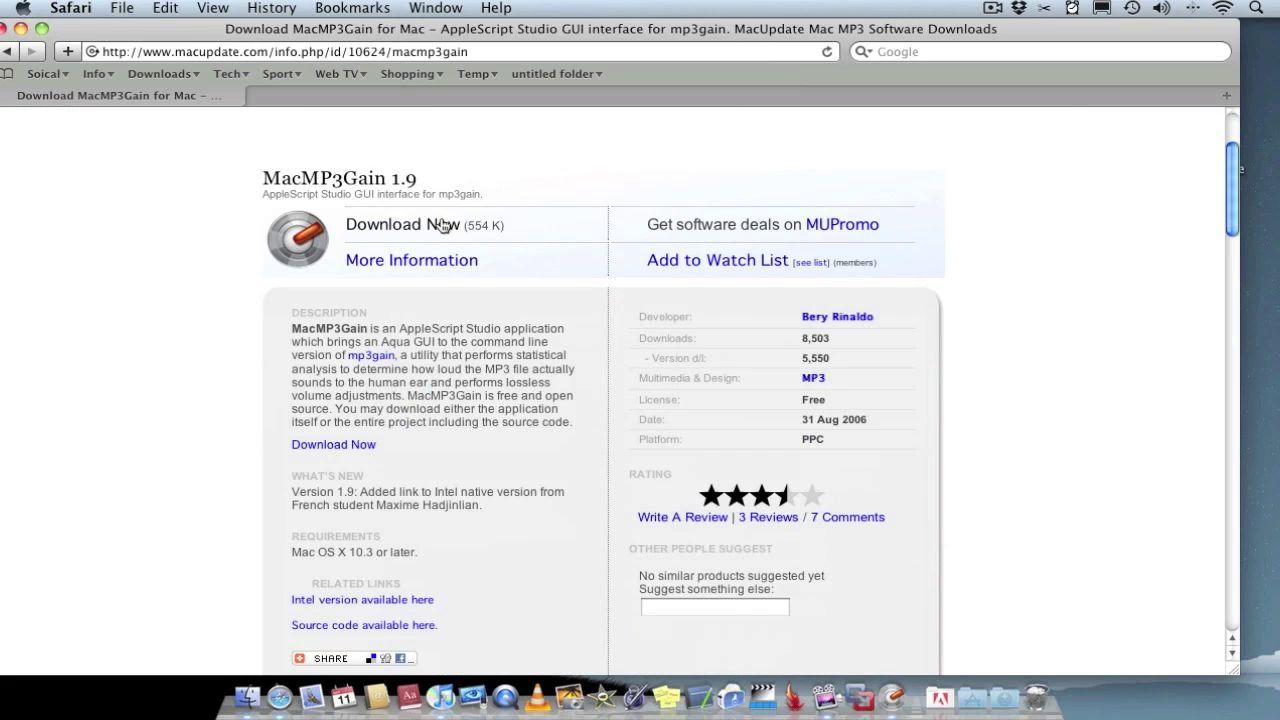